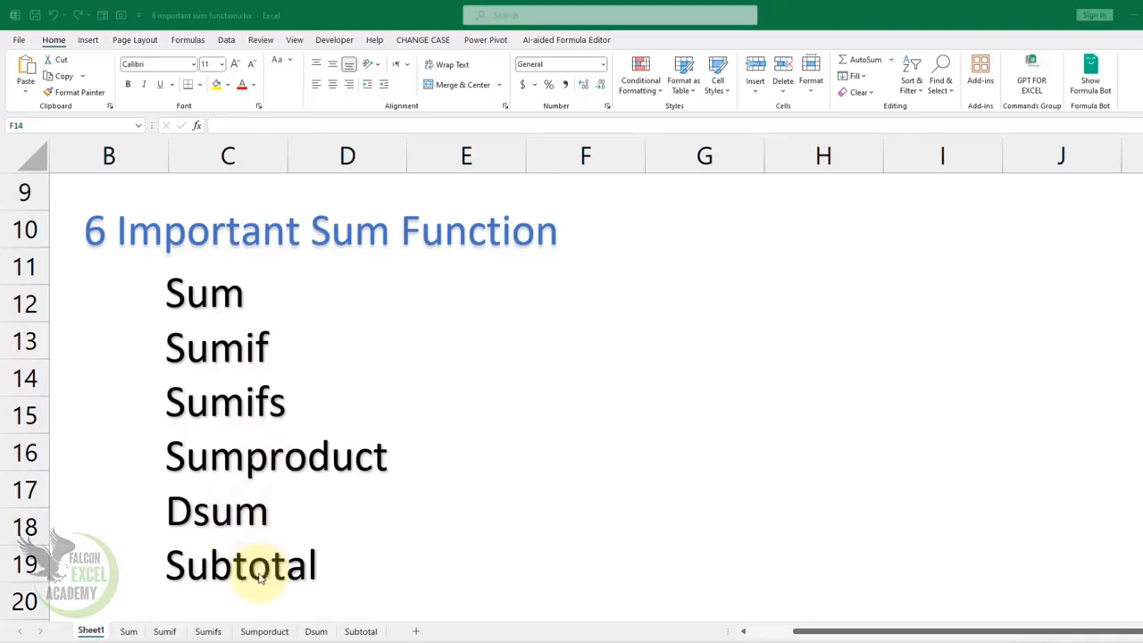
# Step: Open the Sum sheet and clear both the Sumif label and the total beside it in row 18
pyautogui.click(131, 636)
pyautogui.click(131, 634)
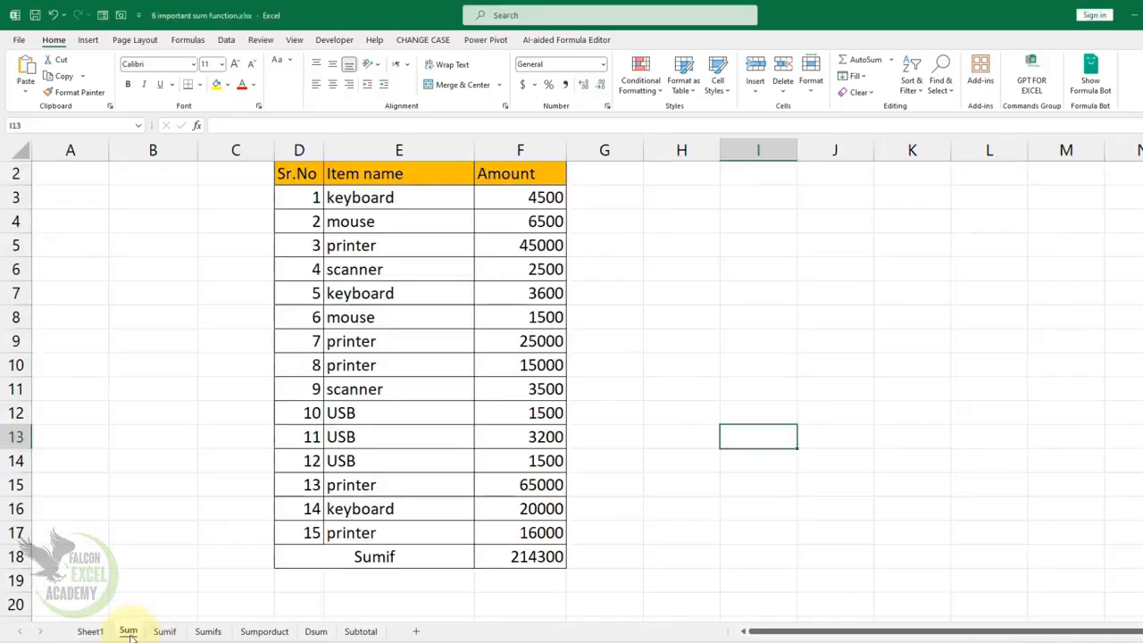
pyautogui.click(537, 559)
pyautogui.click(434, 560)
pyautogui.press('Delete')
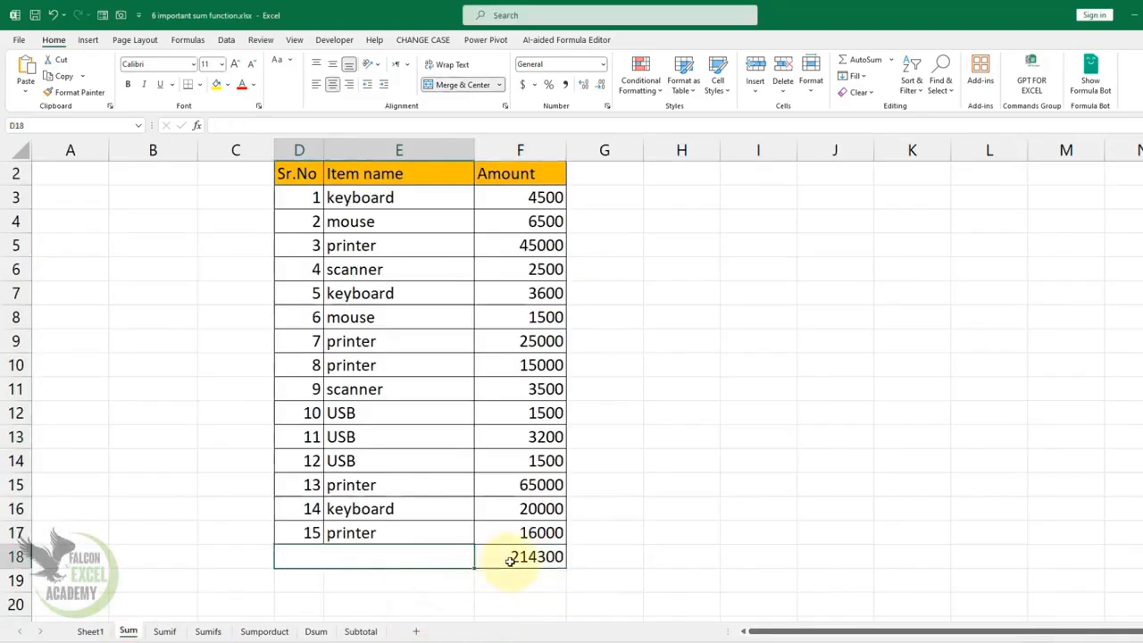
pyautogui.click(524, 559)
pyautogui.press('Delete')
# Step: Label the merged cell D18 in the table's last row as Sum
pyautogui.press('Left')
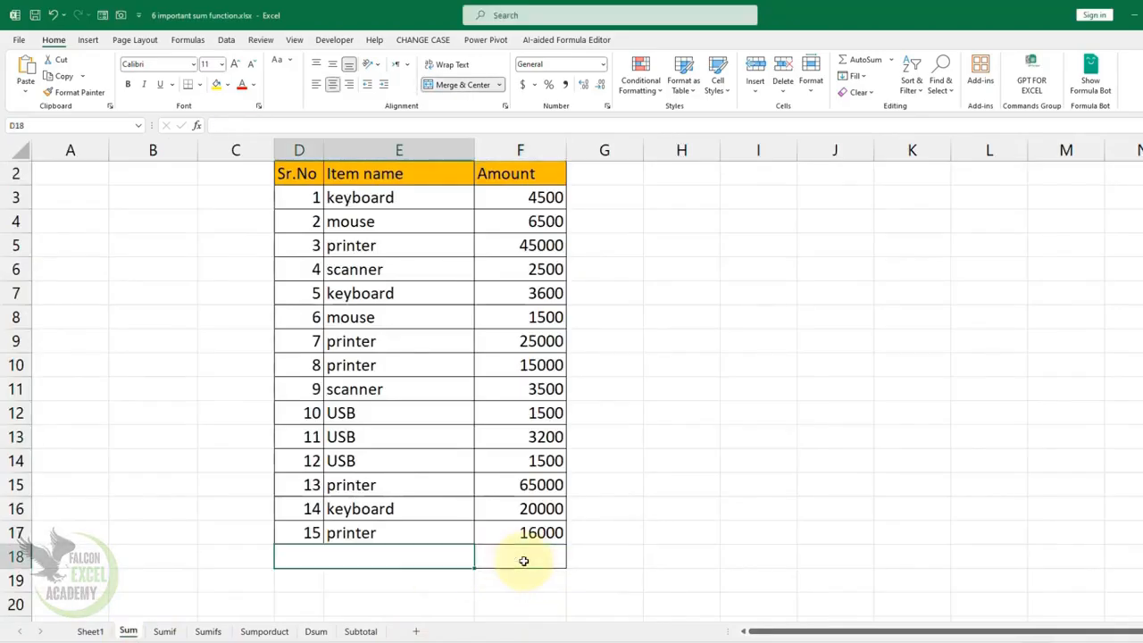
pyautogui.write('SUm')
pyautogui.press('BackSpace')
pyautogui.press('BackSpace')
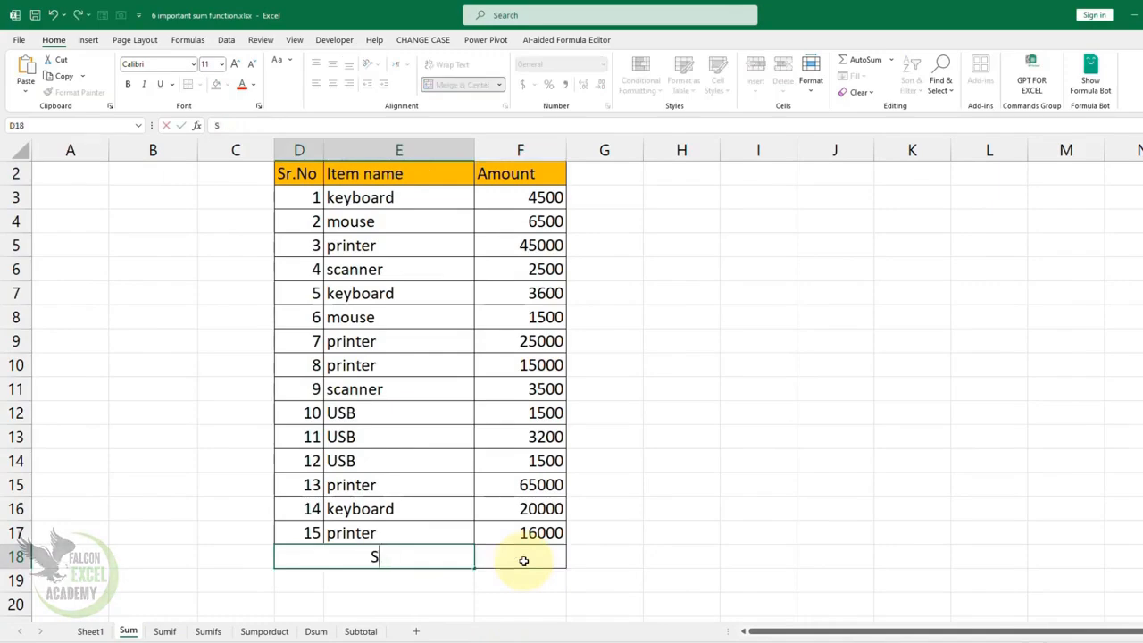
pyautogui.write('um')
# Step: Enter the formula =SUM(F3:F17) in F18 to total the Amount column
pyautogui.click(524, 559)
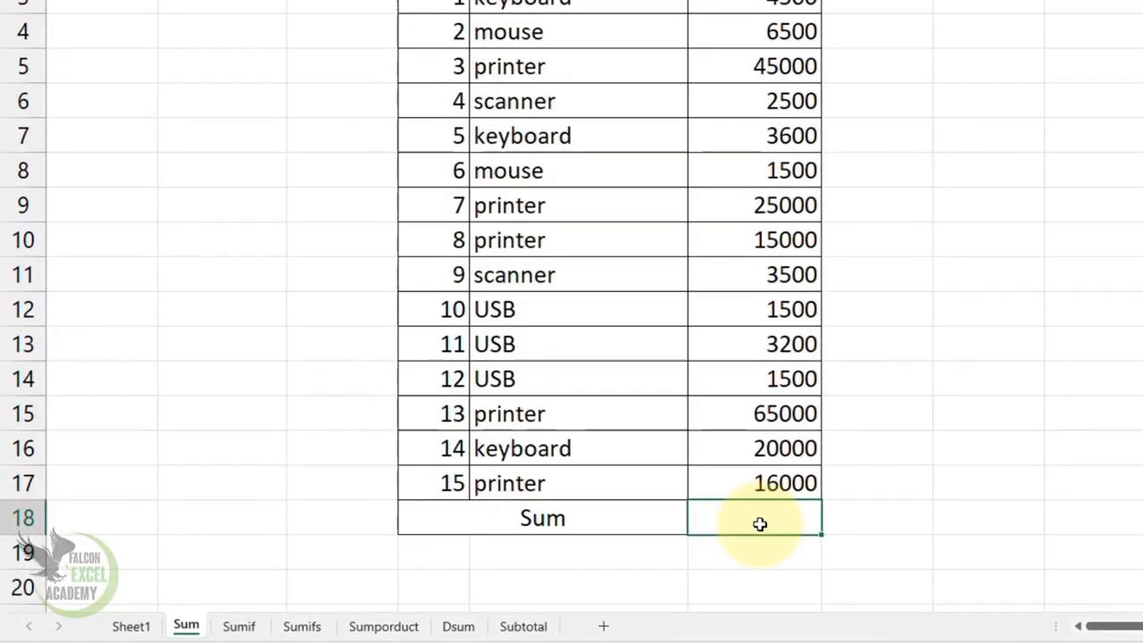
pyautogui.write('=')
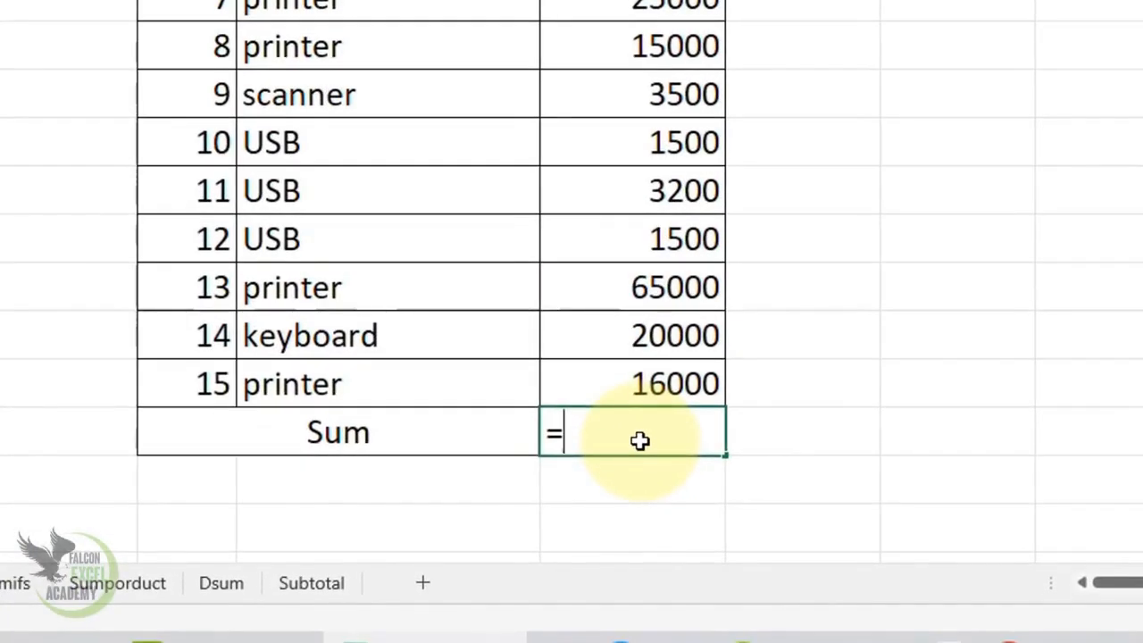
pyautogui.write('sum')
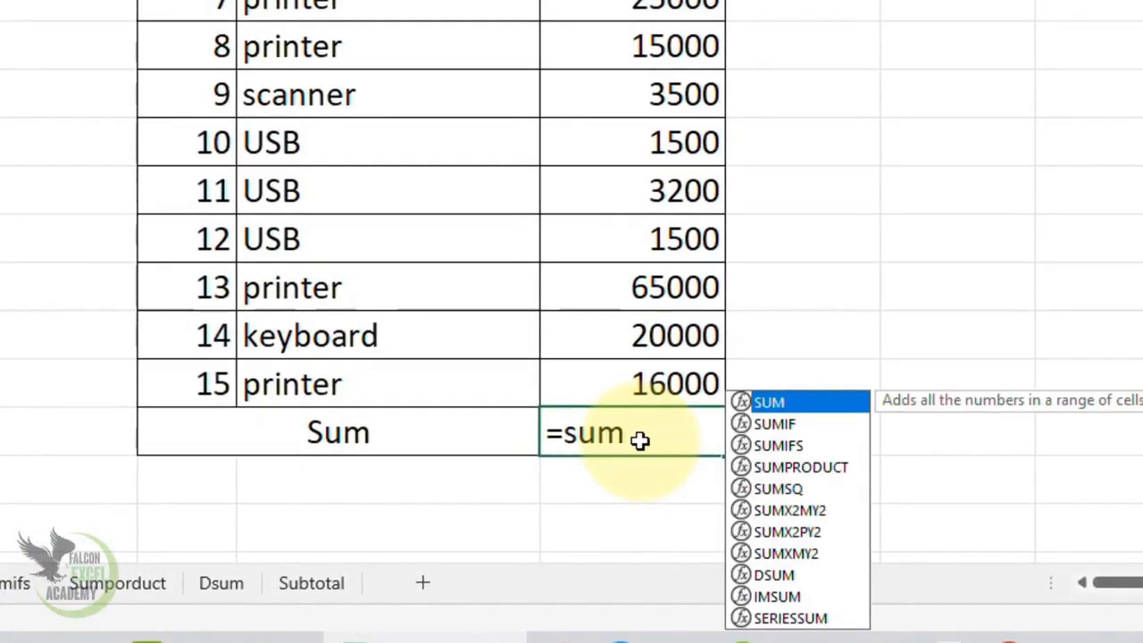
pyautogui.write('(')
pyautogui.moveTo(647, 0); pyautogui.dragTo(616, 384)
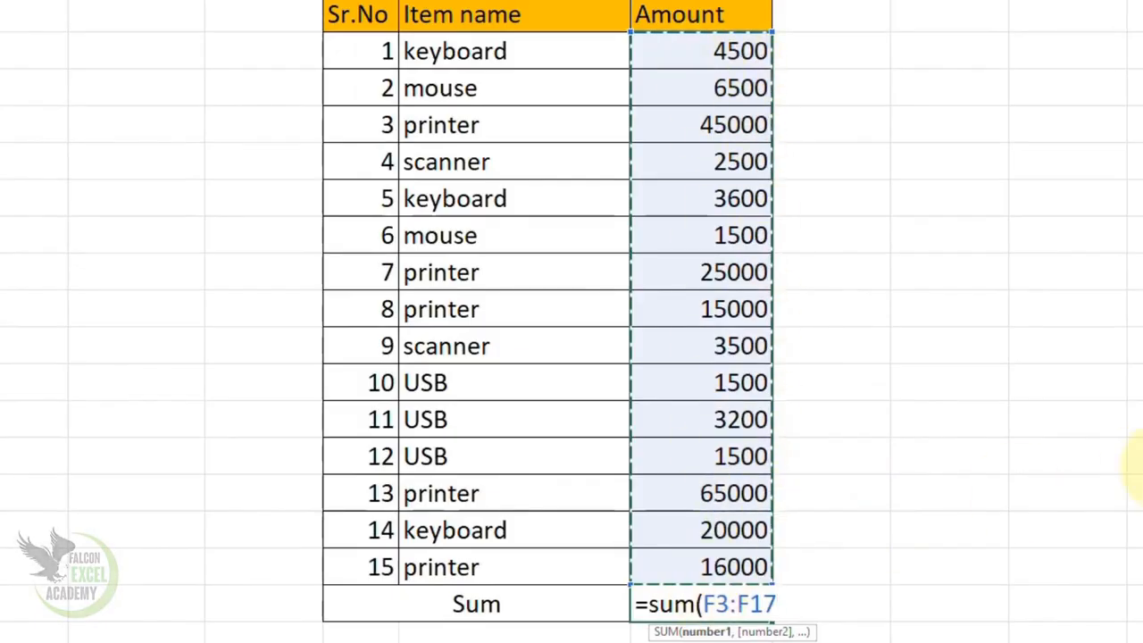
pyautogui.write(')')
pyautogui.press('Return')
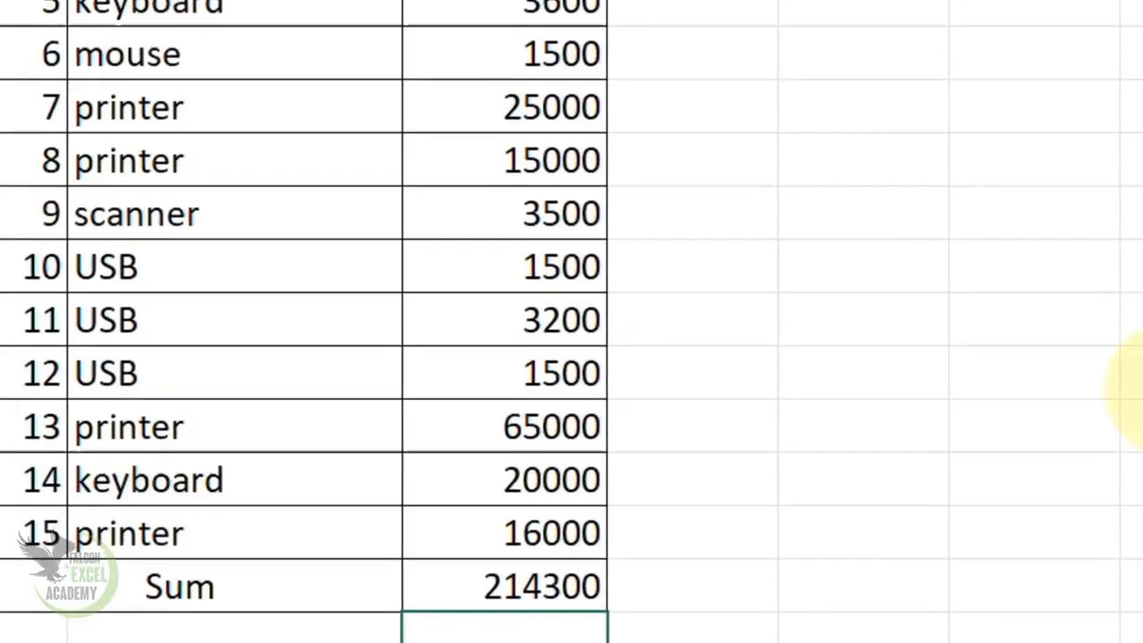
# Step: Clear the total in F18 and sum F3:F17 there again with AutoSum
pyautogui.click(738, 602)
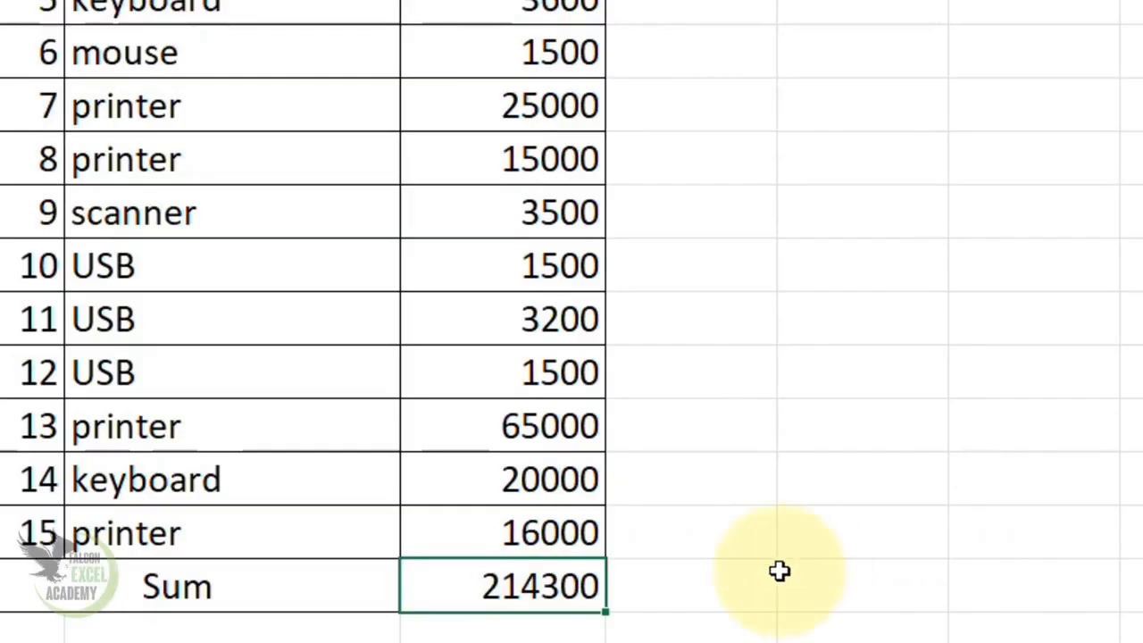
pyautogui.press('Delete')
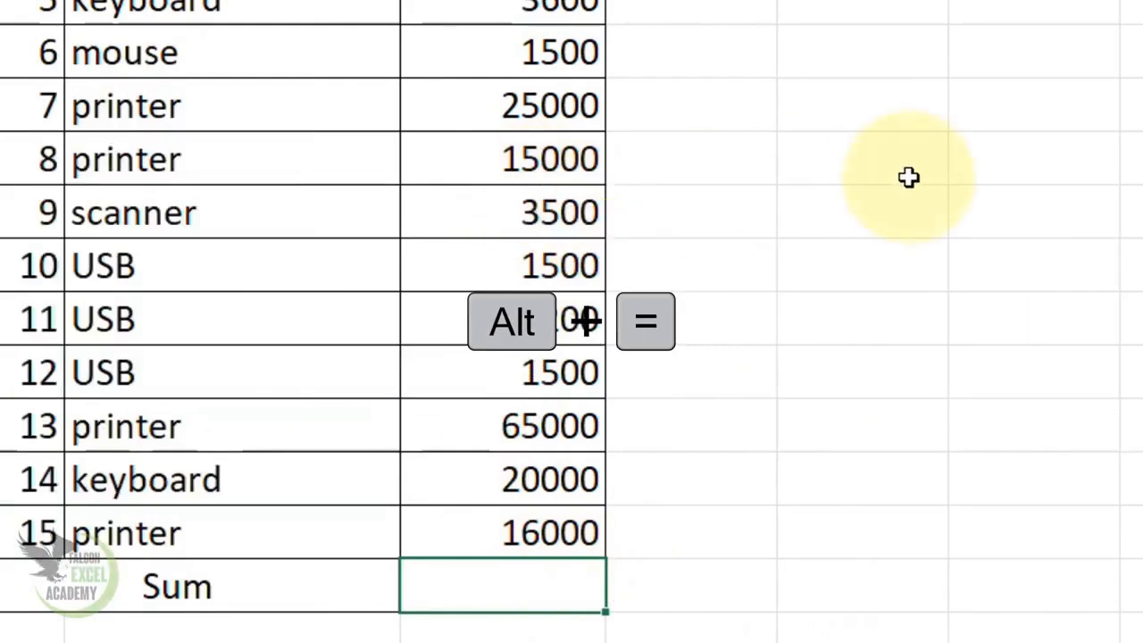
pyautogui.hotkey('alt', '=')
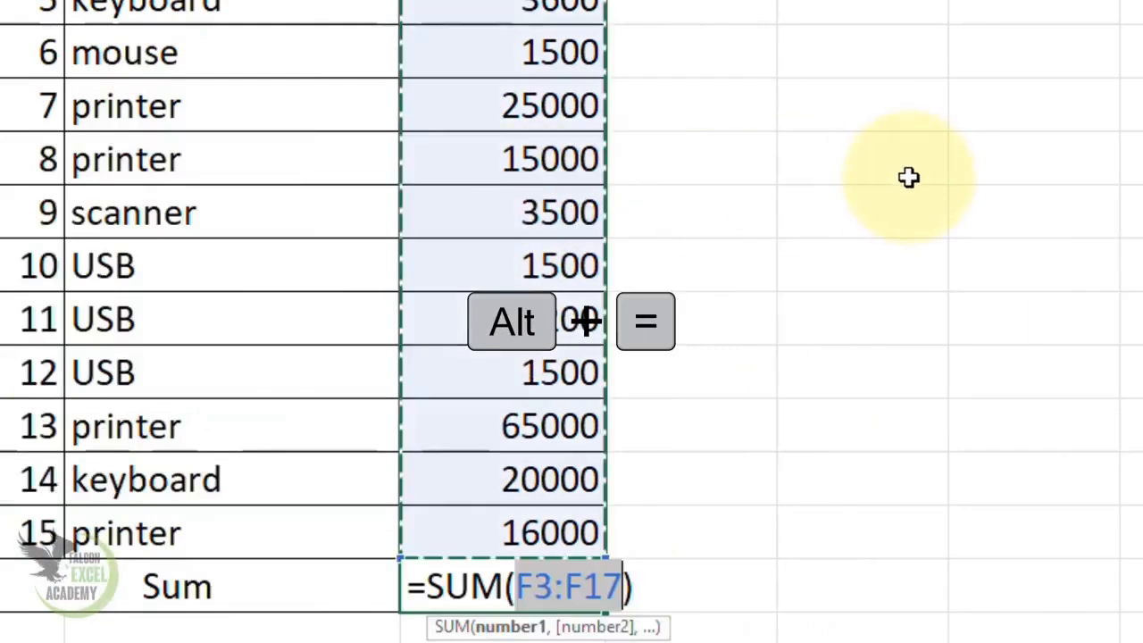
pyautogui.press('Return')
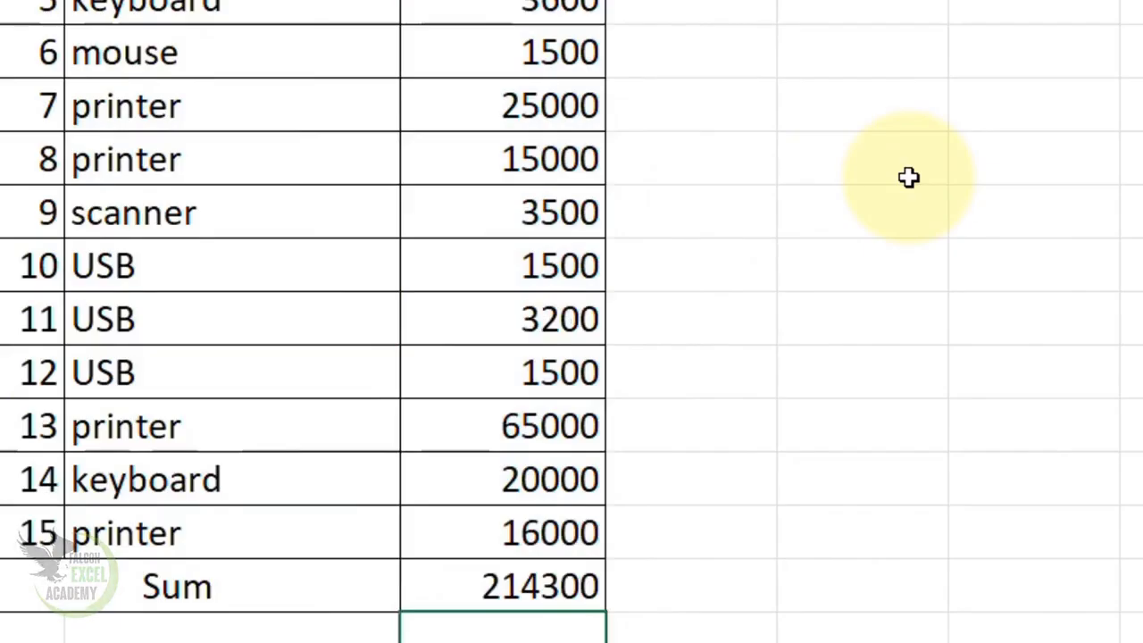
# Step: Switch to the Sumif sheet and clear the existing formula from F18
pyautogui.click(78, 642)
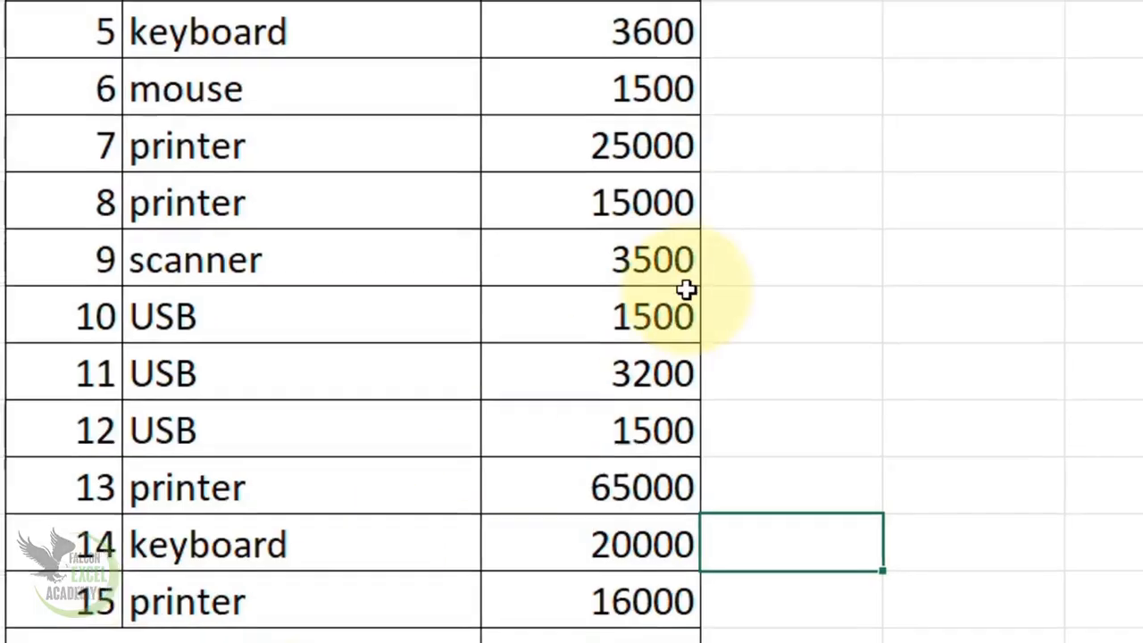
pyautogui.click(585, 636)
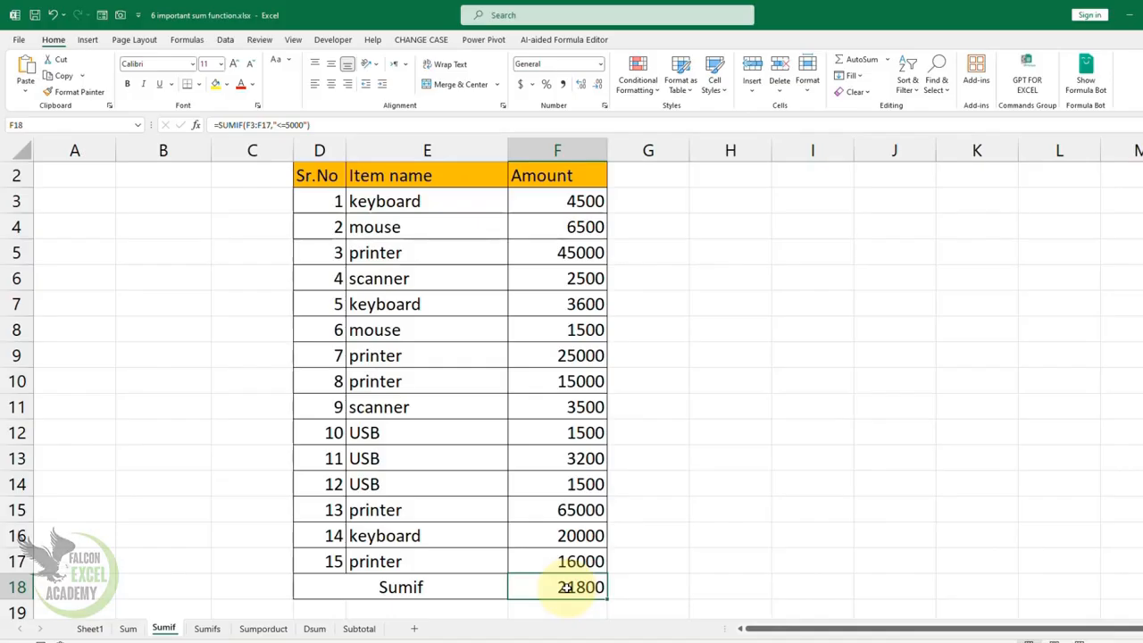
pyautogui.press('Delete')
pyautogui.press('Left')
# Step: Enter =SUMIF(F3:F17,">=5000") in F18 to add only amounts of at least 5000
pyautogui.click(566, 588)
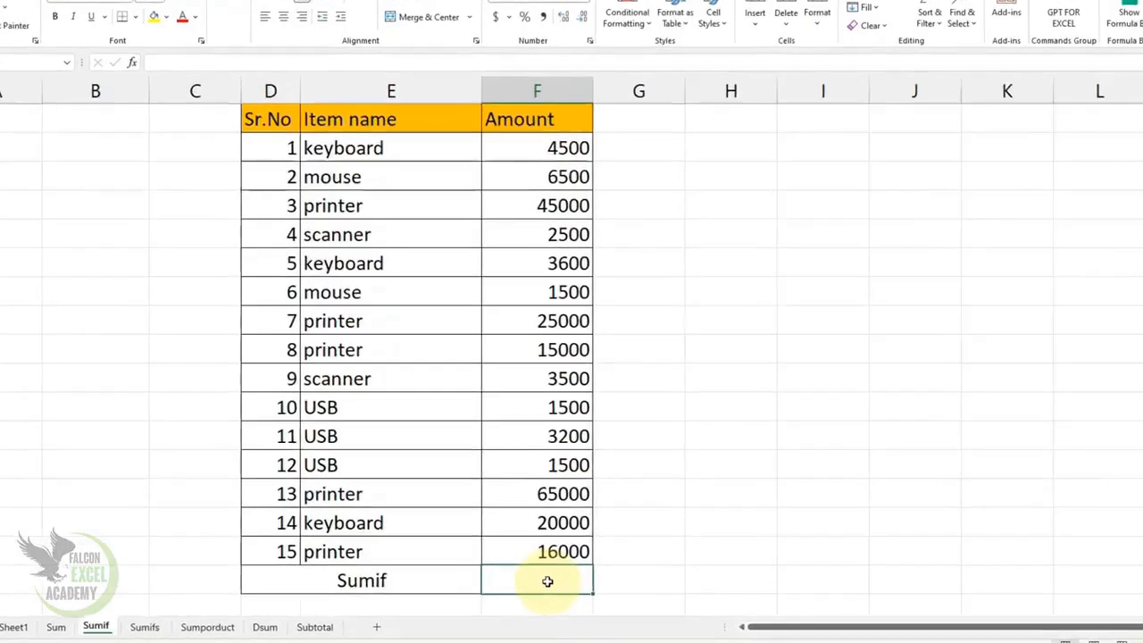
pyautogui.write('=')
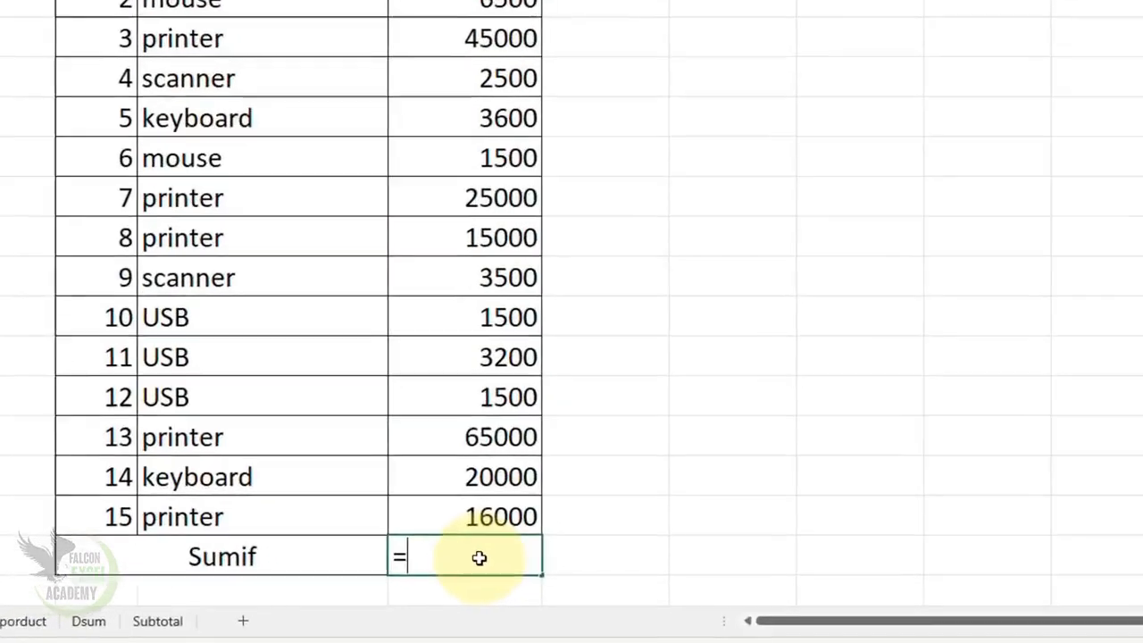
pyautogui.write('sum')
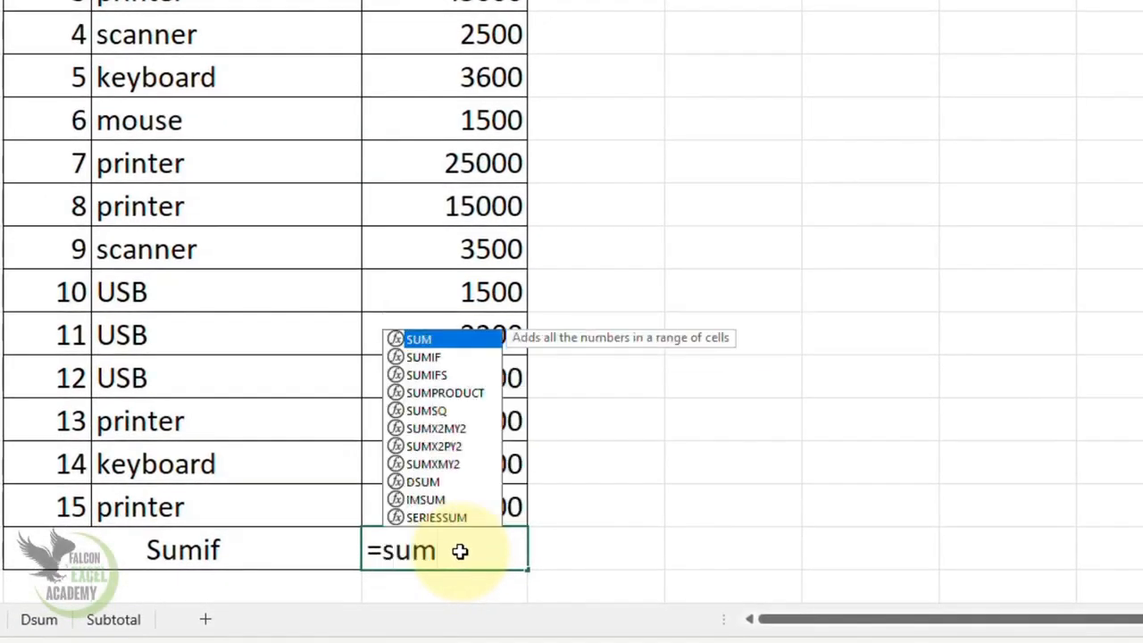
pyautogui.write('if(')
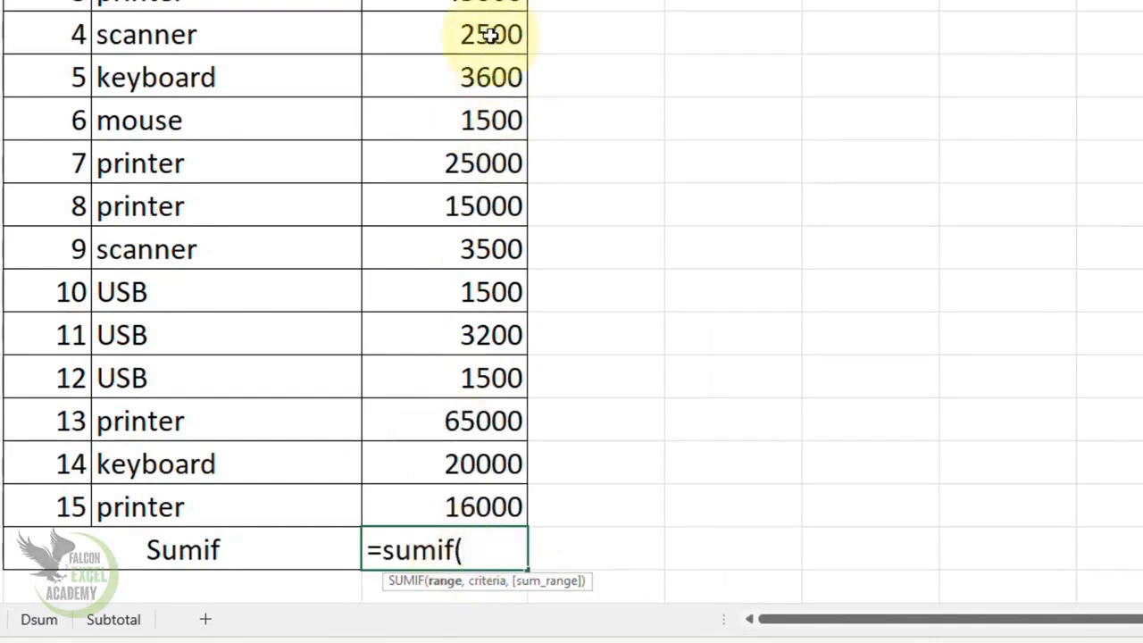
pyautogui.click(489, 0)
pyautogui.moveTo(489, 2); pyautogui.dragTo(444, 500)
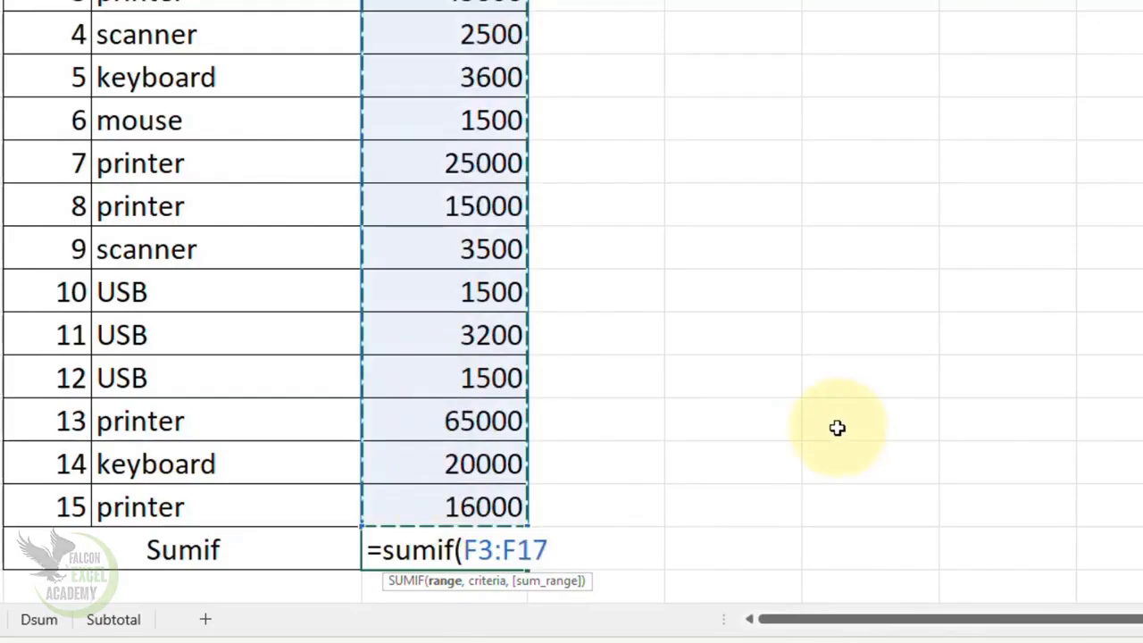
pyautogui.write(',">=')
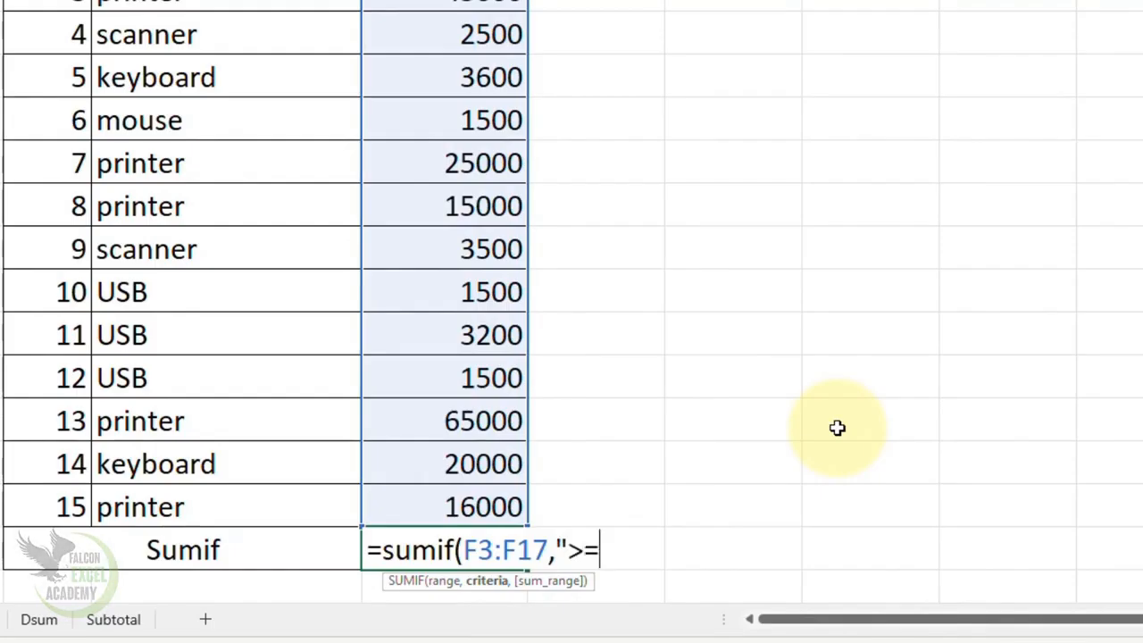
pyautogui.write('5000')
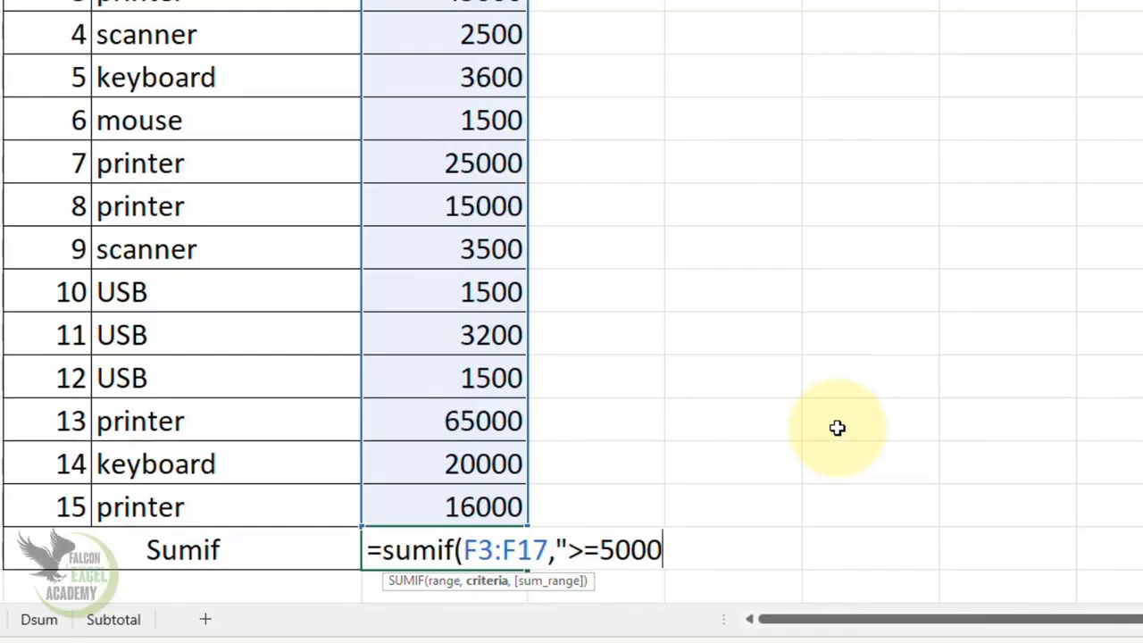
pyautogui.write('")')
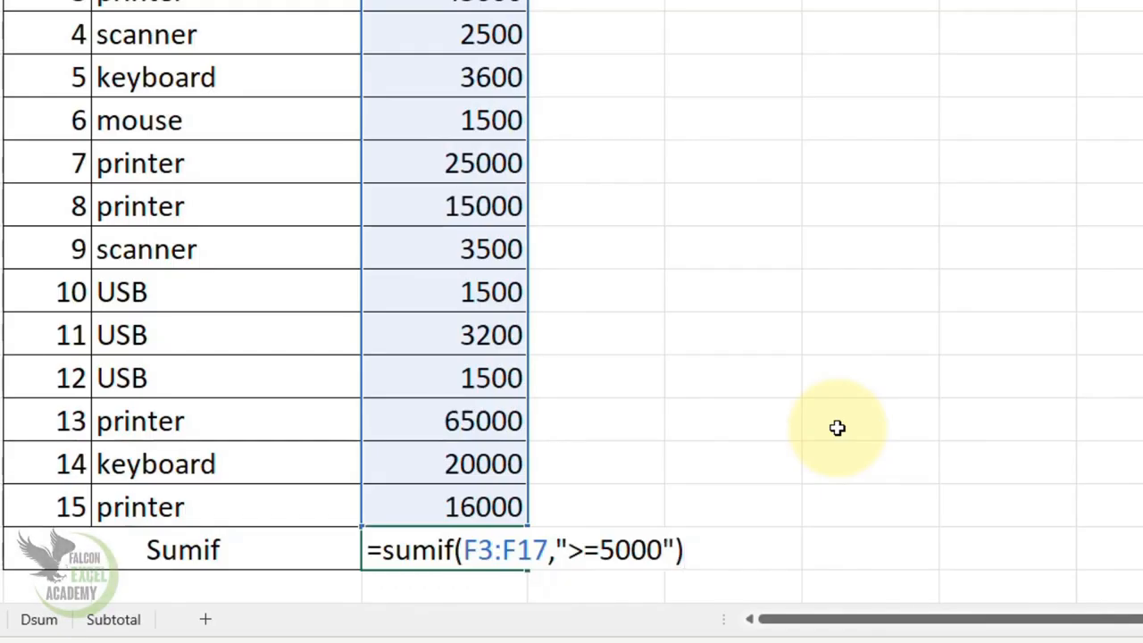
pyautogui.press('Return')
pyautogui.press('Up')
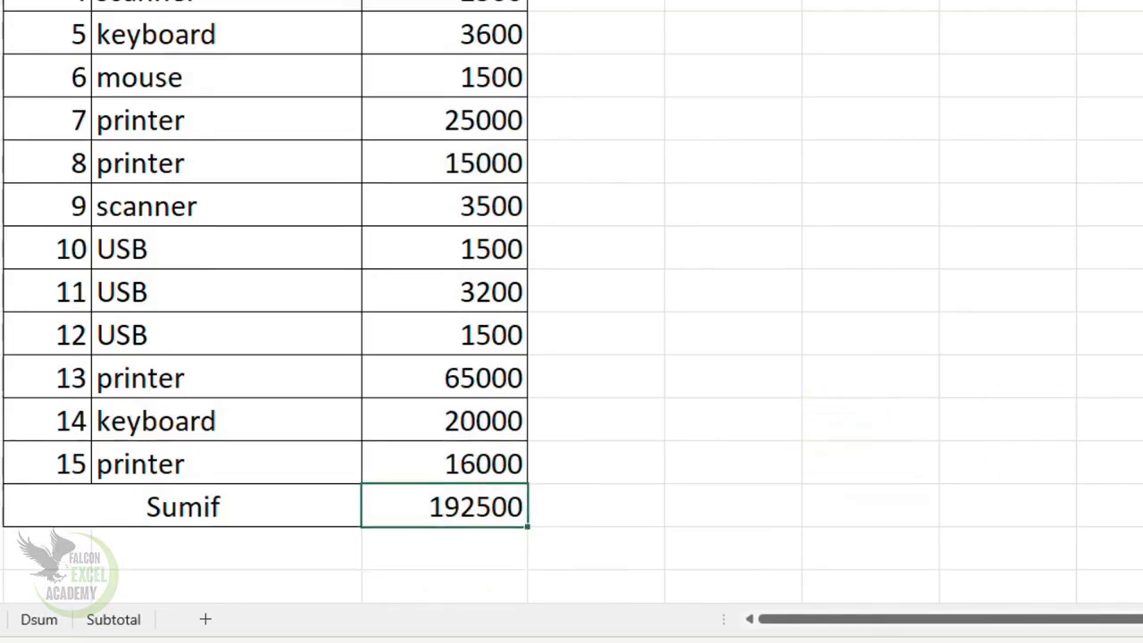
# Step: Replace the formula in F18 with =SUMIF(F3:F17,"<=5000") to add only amounts up to 5000
pyautogui.scroll(2, 571, 300)
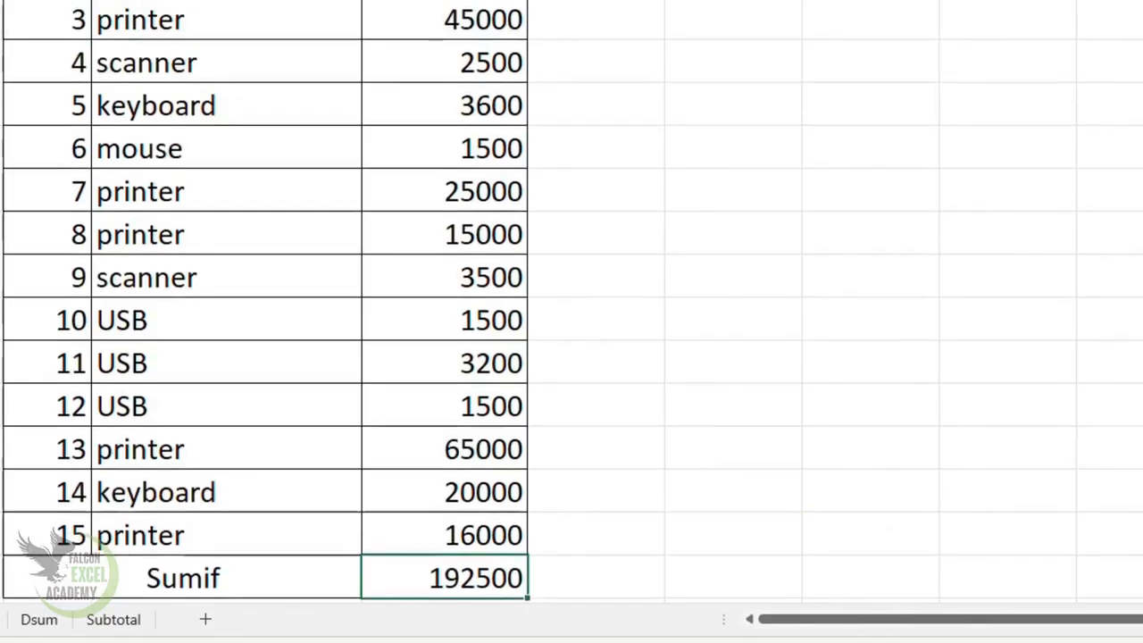
pyautogui.scroll(1, 571, 300)
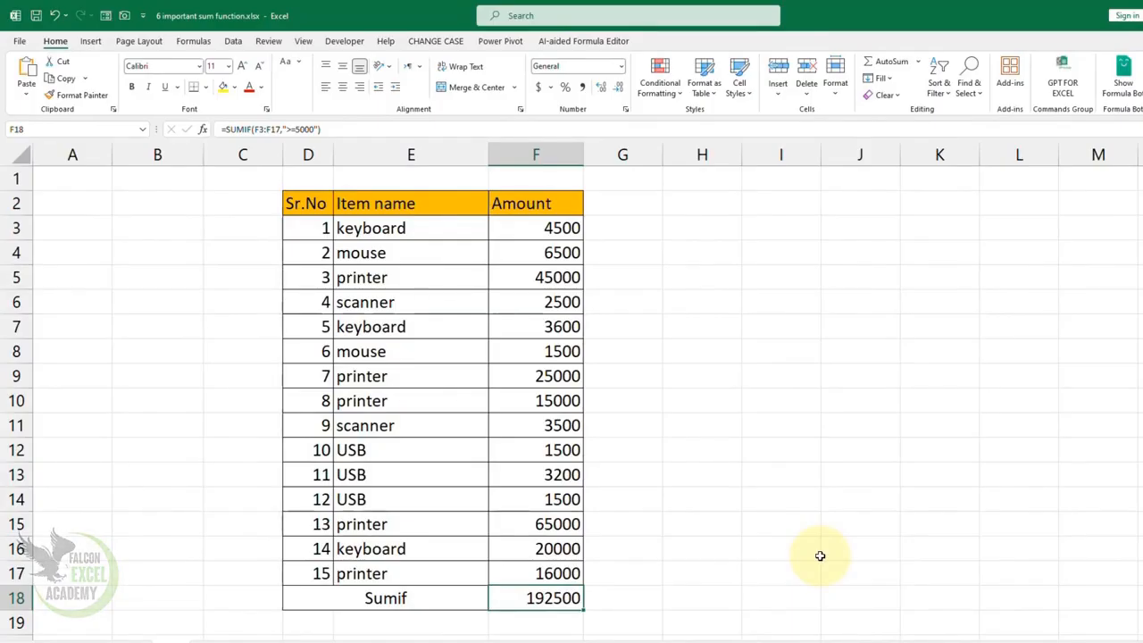
pyautogui.press('Delete')
pyautogui.write('=sumi')
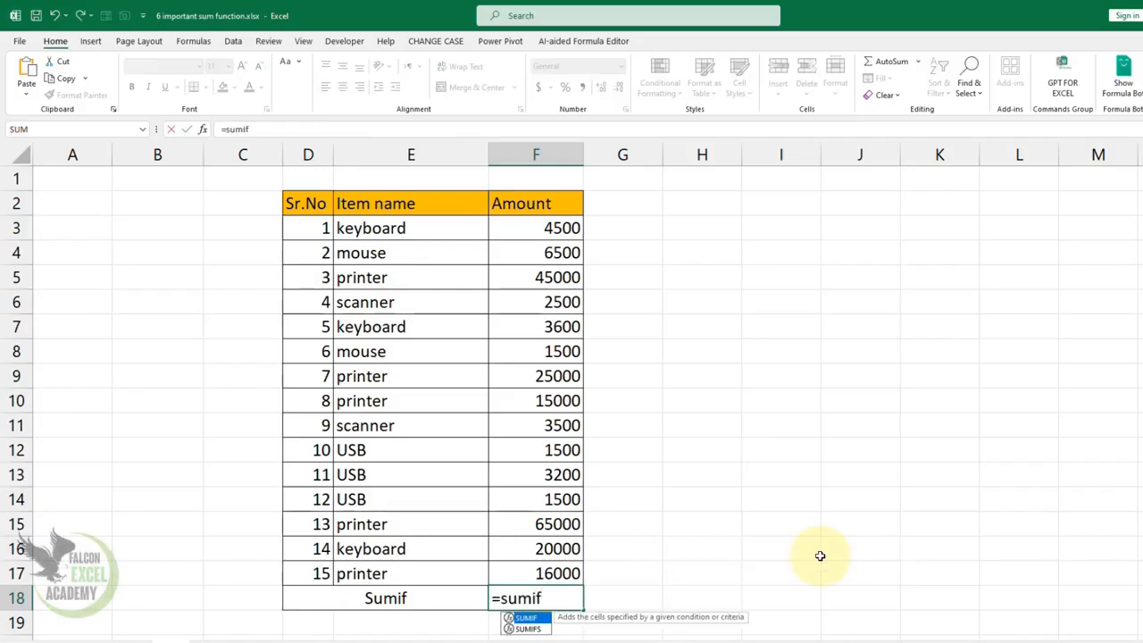
pyautogui.write('f')
pyautogui.press('Tab')
pyautogui.moveTo(558, 229); pyautogui.dragTo(527, 562)
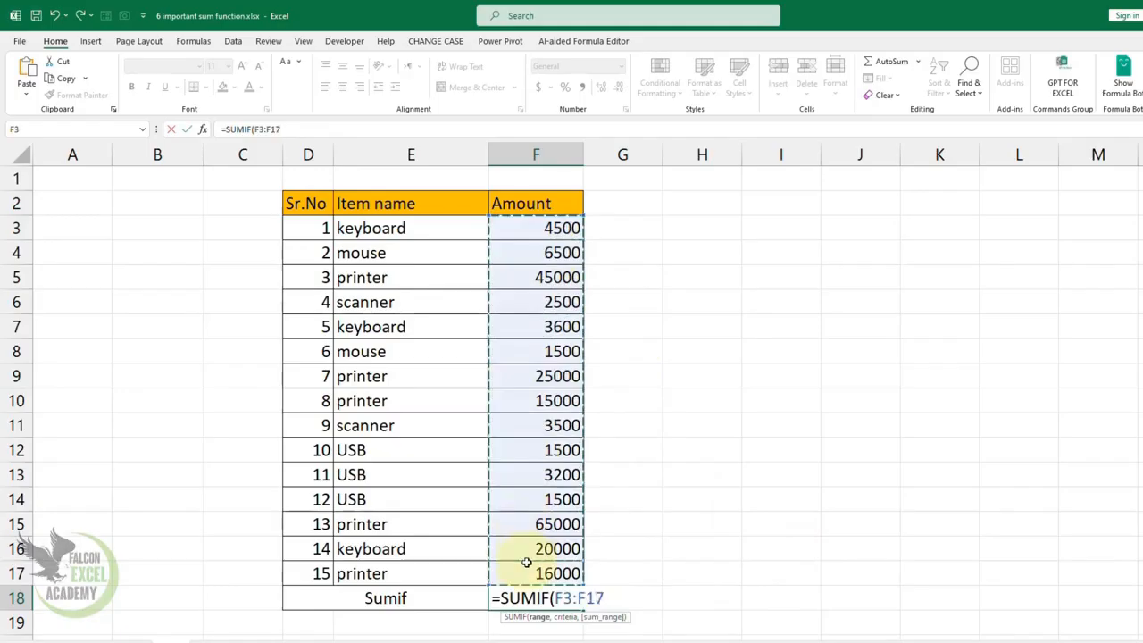
pyautogui.write(',"< ')
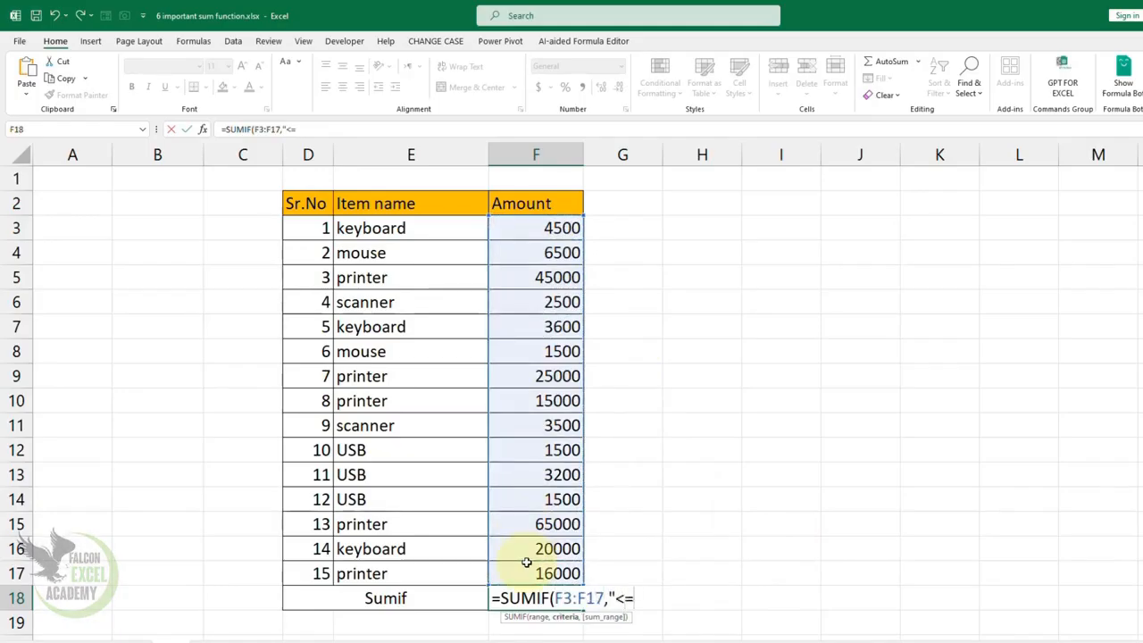
pyautogui.write('5000')
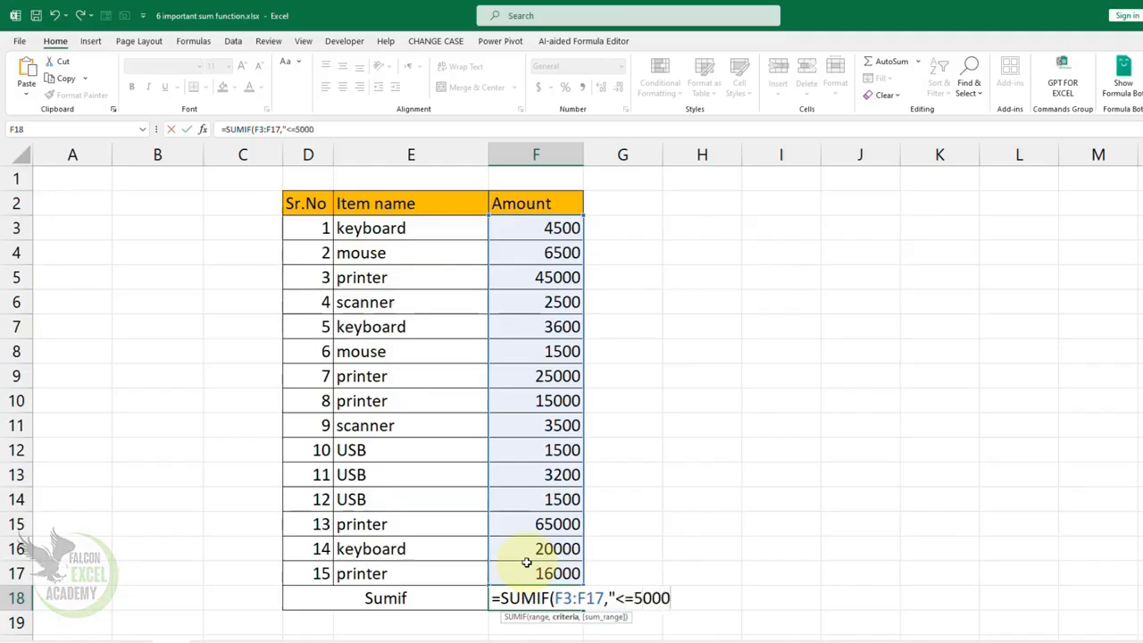
pyautogui.write('")')
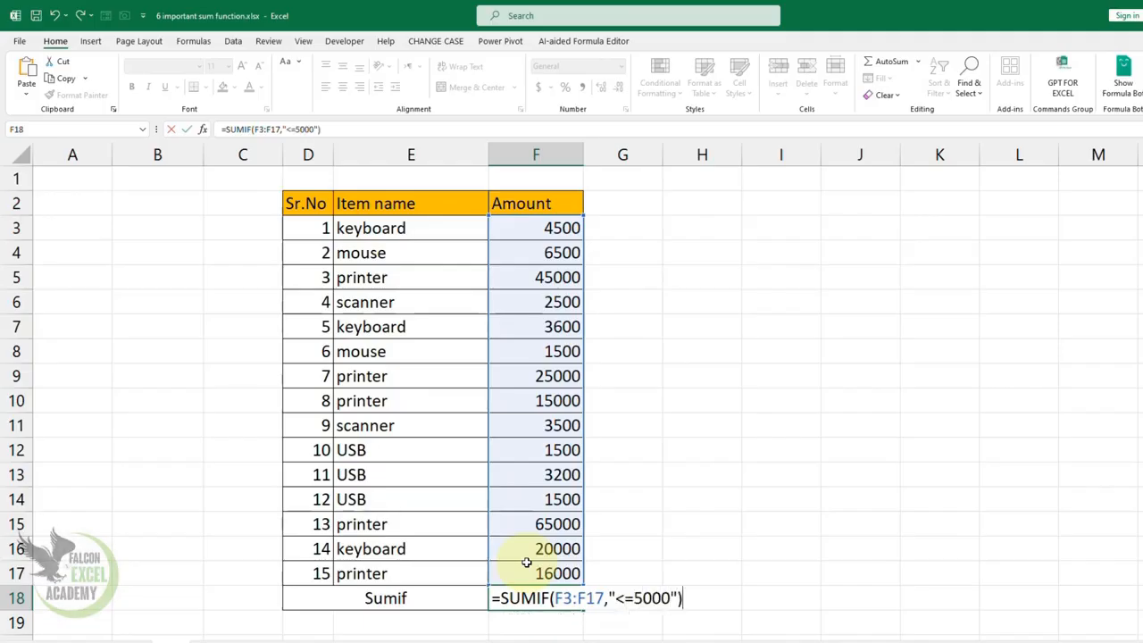
pyautogui.hotkey('ctrl', 'Return')
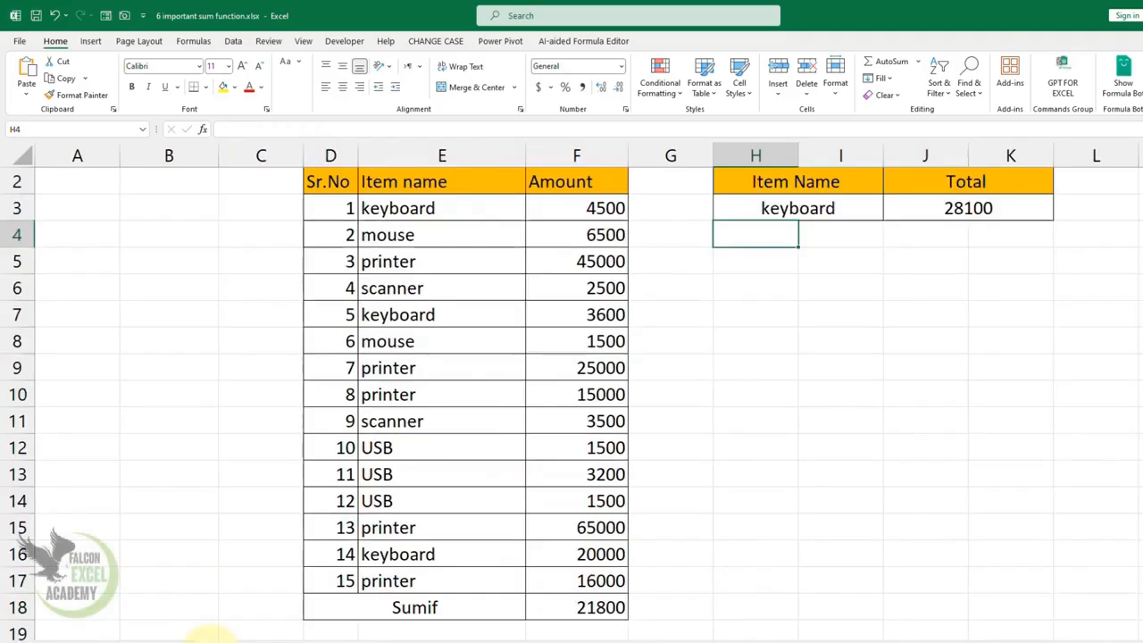
# Step: Change the item name in H3 of the small summary table to usb
pyautogui.click(801, 212)
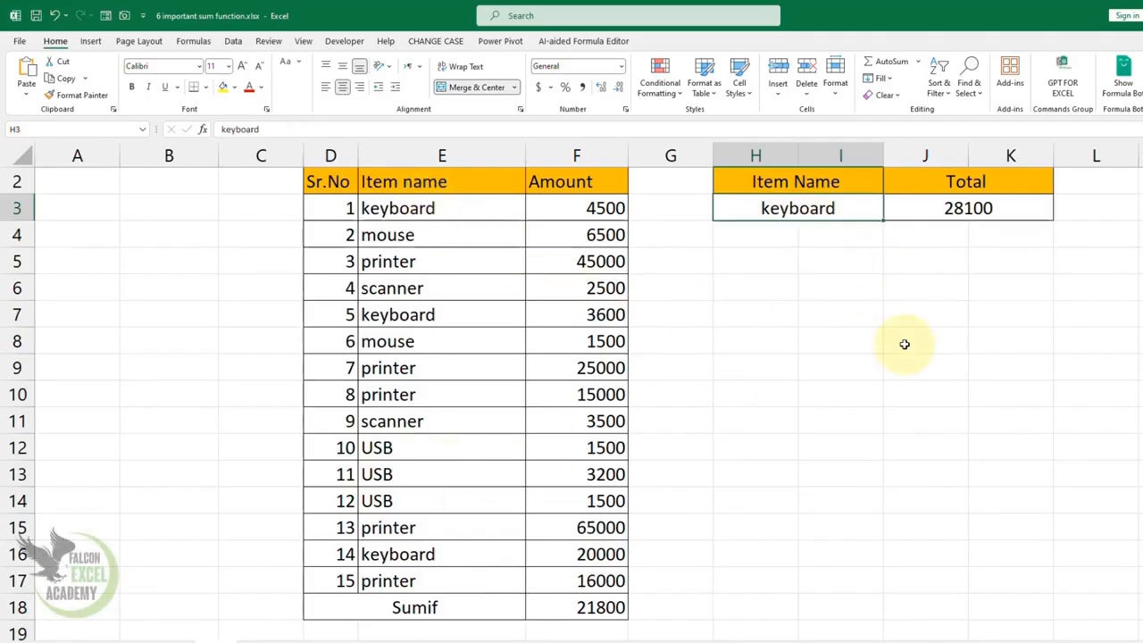
pyautogui.hotkey('ctrl', 'a')
pyautogui.press('BackSpace')
pyautogui.write('usb')
pyautogui.press('Return')
# Step: Change the summary table's item name in H3 to scanner
pyautogui.press('Up')
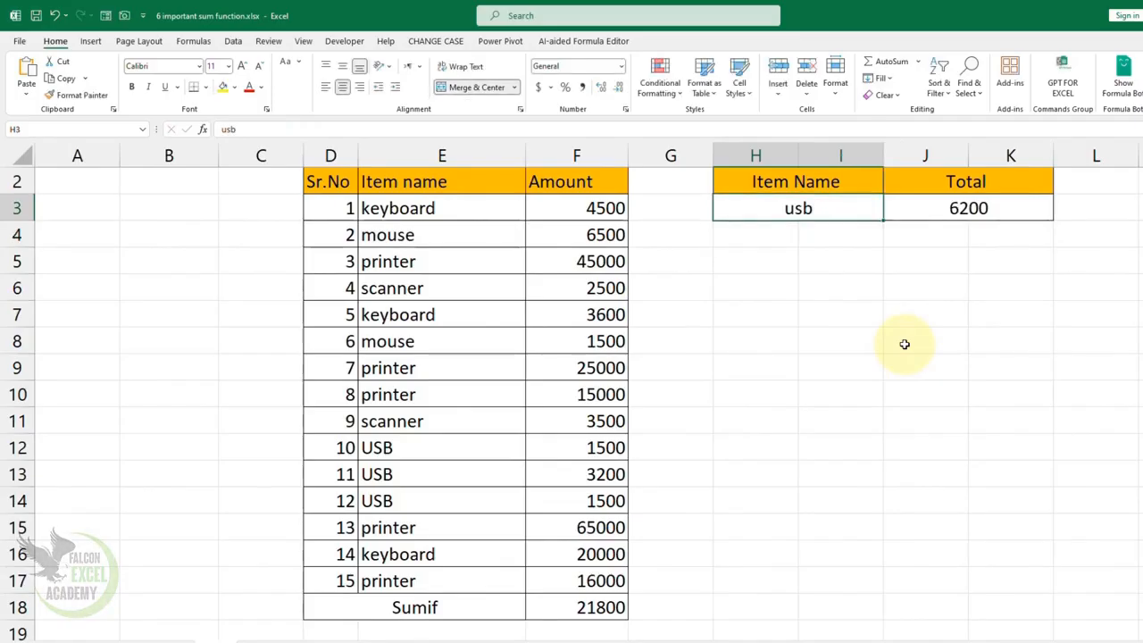
pyautogui.write('scanner')
pyautogui.press('Return')
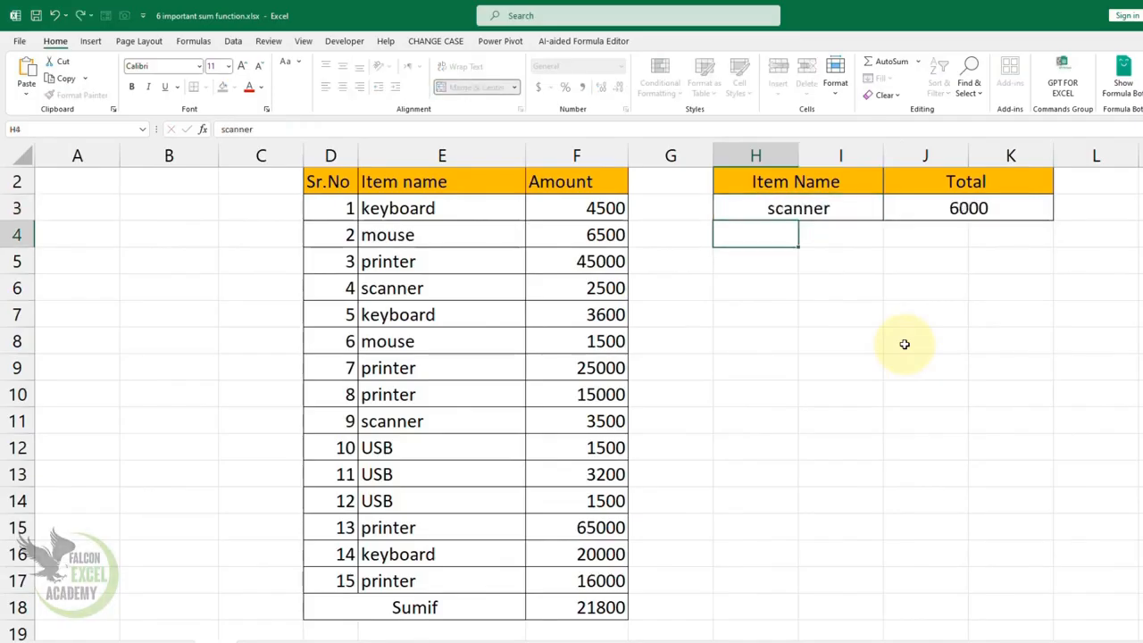
# Step: Change the summary table's item name in H3 to printer and check the total's formula in J3
pyautogui.press('Up')
pyautogui.write('printer')
pyautogui.press('Return')
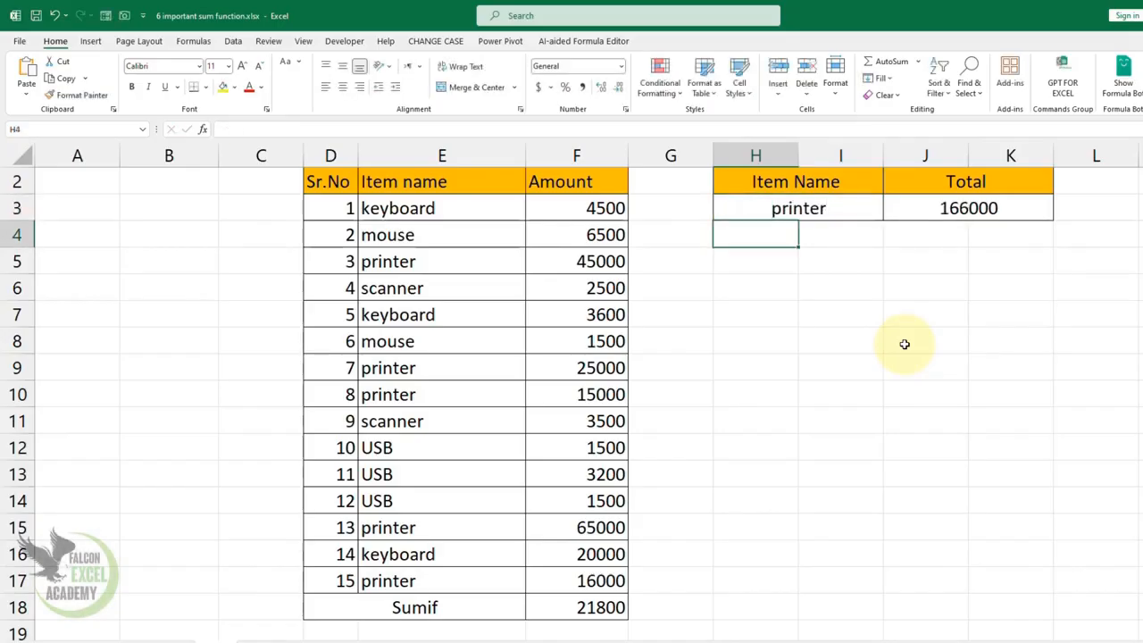
pyautogui.click(969, 212)
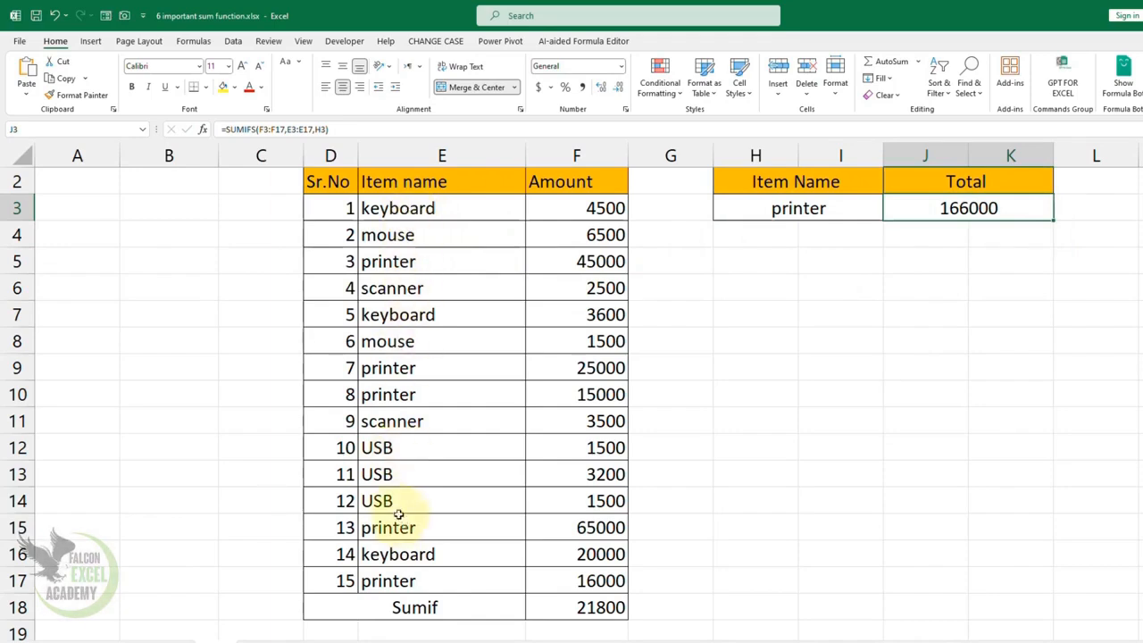
# Step: Replace the item name in H3 of the summary table with usb
pyautogui.click(777, 211)
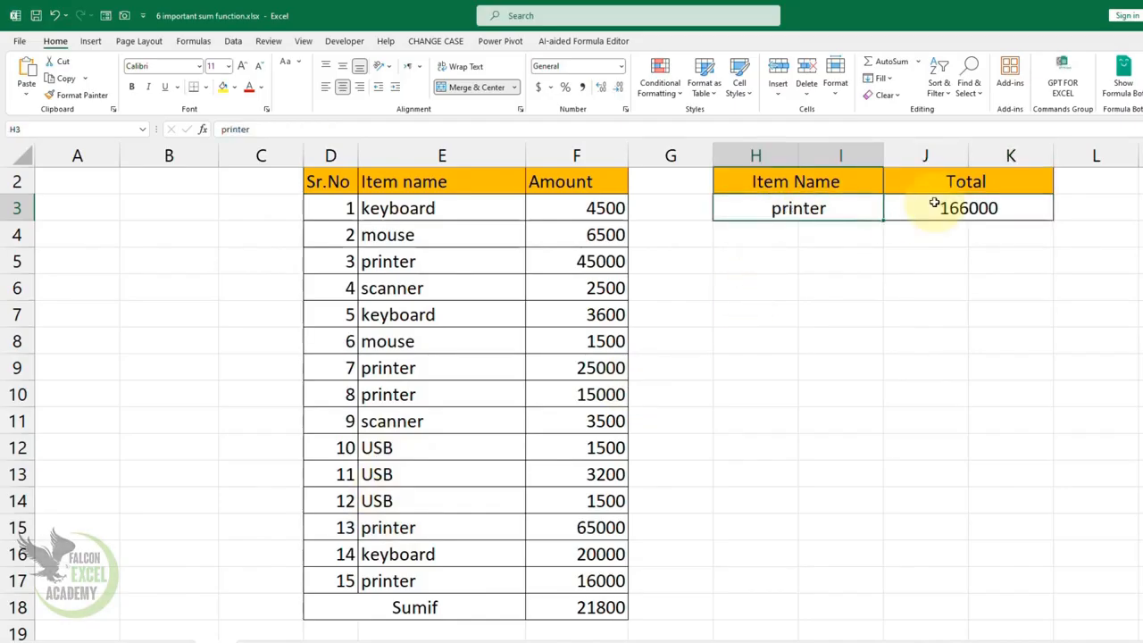
pyautogui.write('usb')
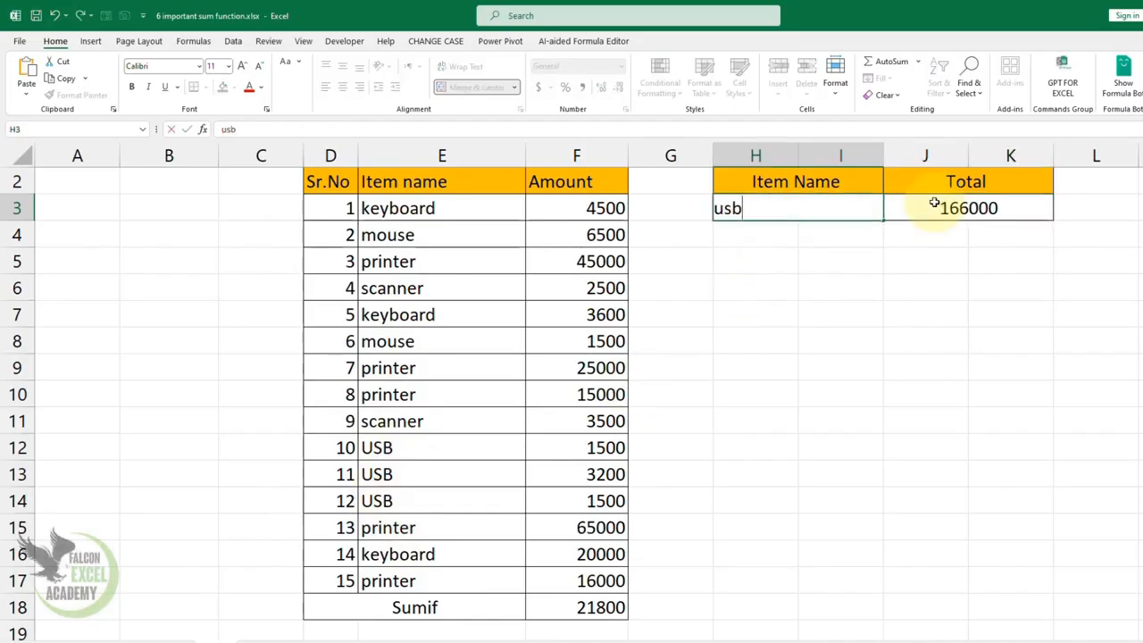
pyautogui.press('Return')
# Step: Clear the summary table's total in J3 and the Sumif label and result in row 18
pyautogui.click(934, 206)
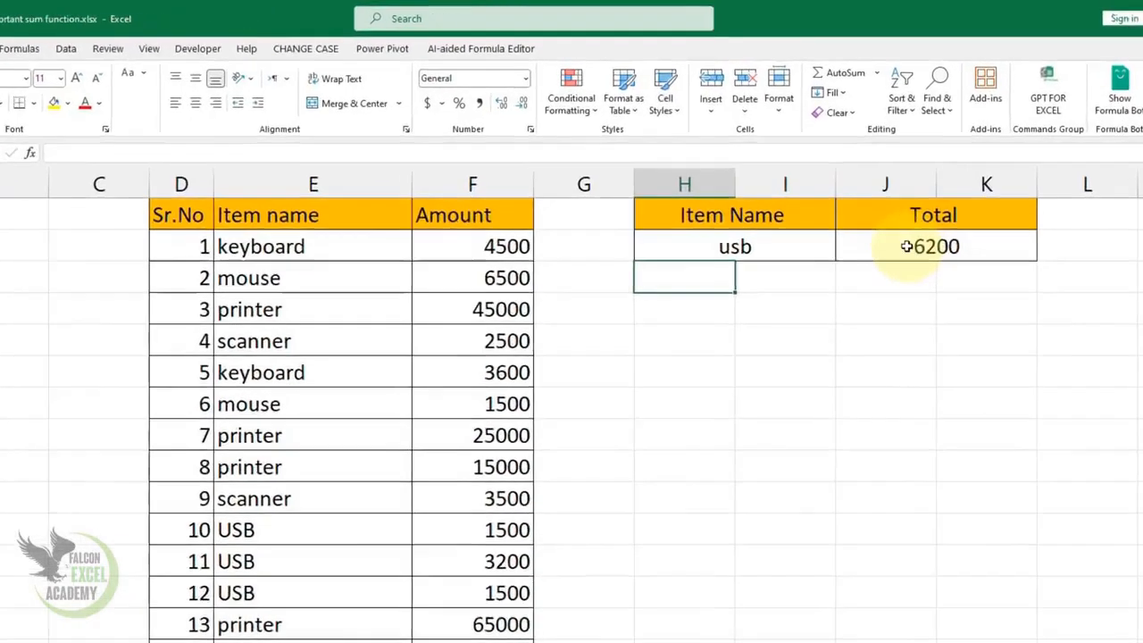
pyautogui.press('Delete')
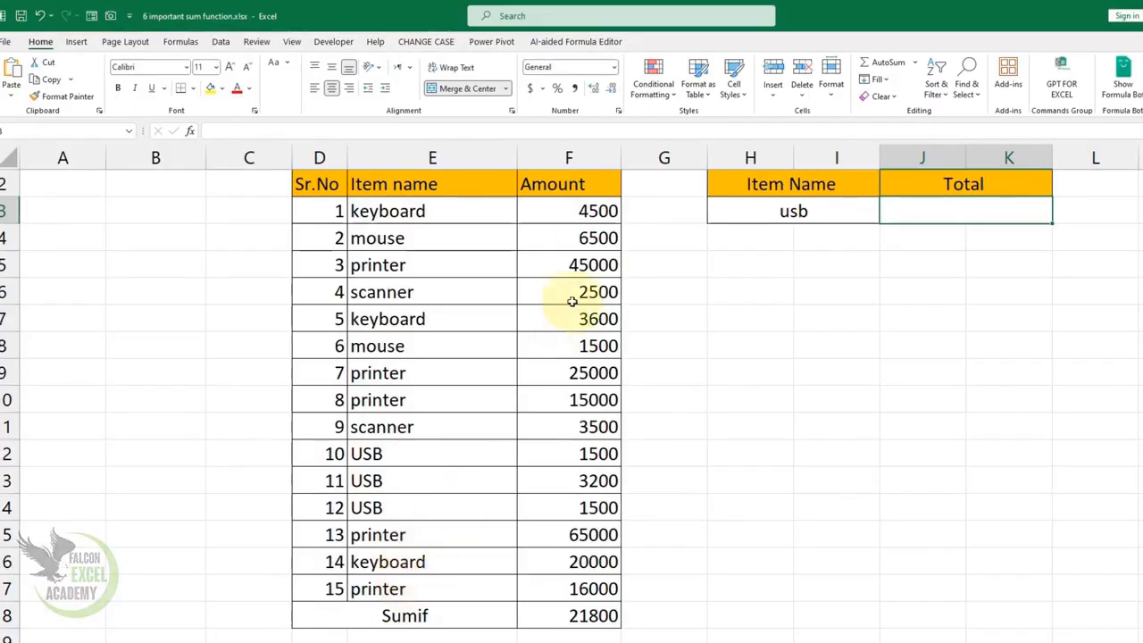
pyautogui.moveTo(500, 614); pyautogui.dragTo(563, 614)
pyautogui.press('Delete')
# Step: Enter =SUMIFS(F3:F17,E3:E17,H3) in J3 to total the amounts of the item named in H3
pyautogui.click(914, 221)
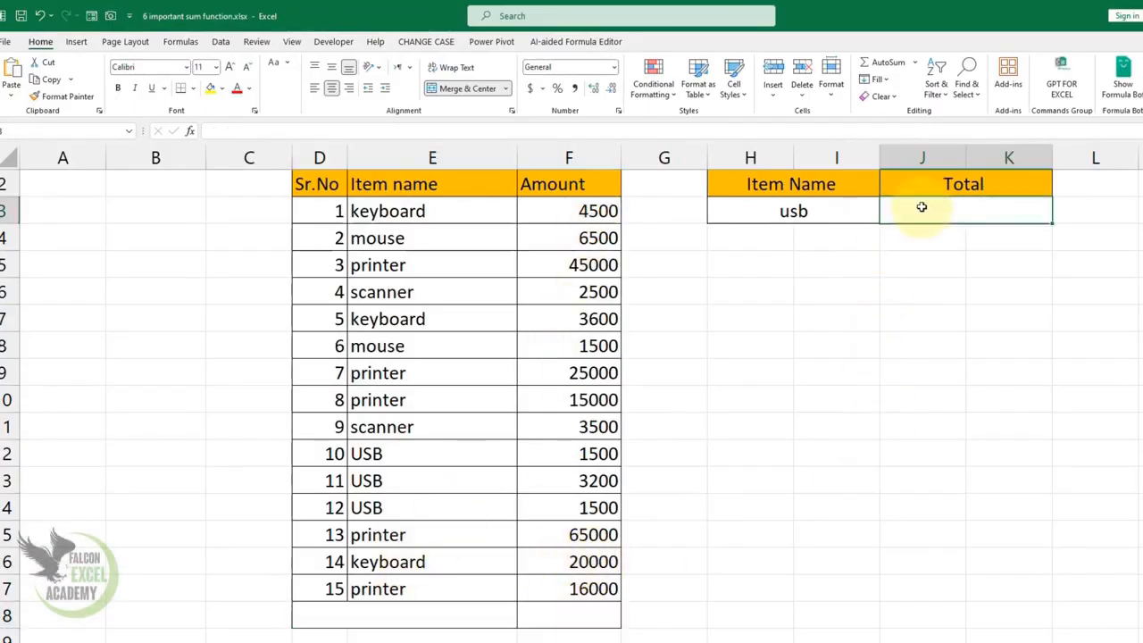
pyautogui.write('=sumifs')
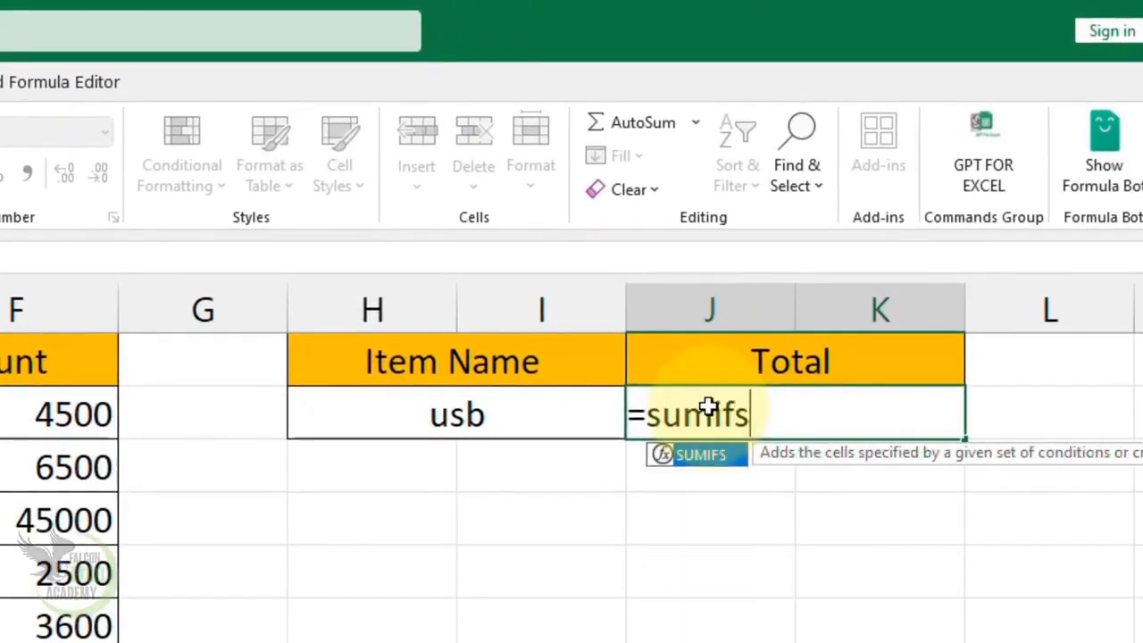
pyautogui.write('(')
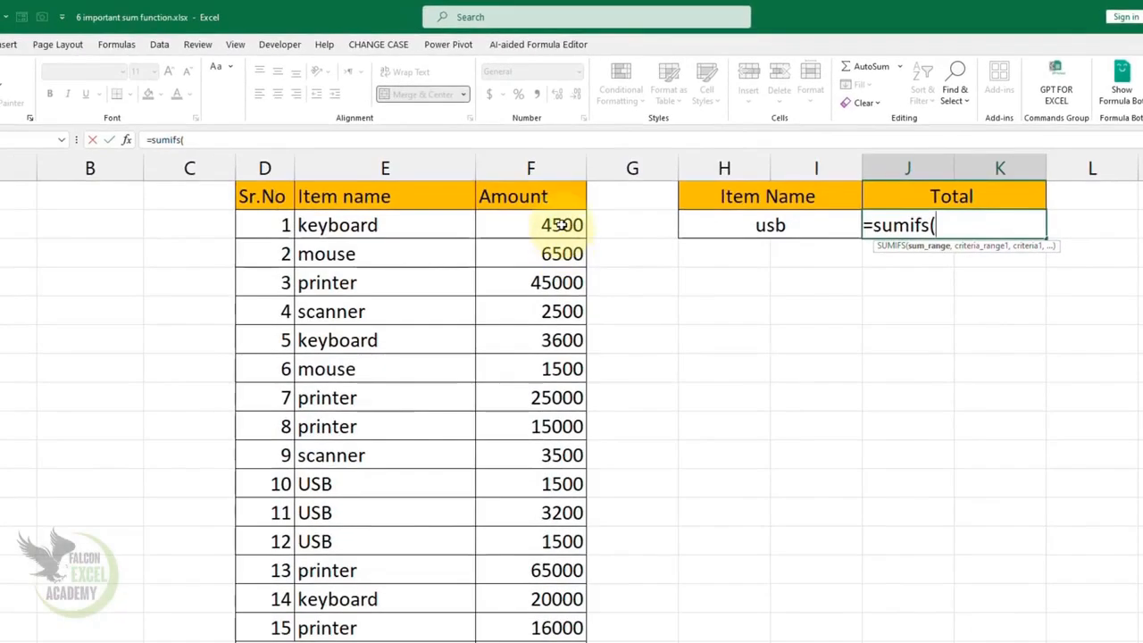
pyautogui.moveTo(558, 225); pyautogui.dragTo(548, 524)
pyautogui.moveTo(538, 612); pyautogui.dragTo(534, 618)
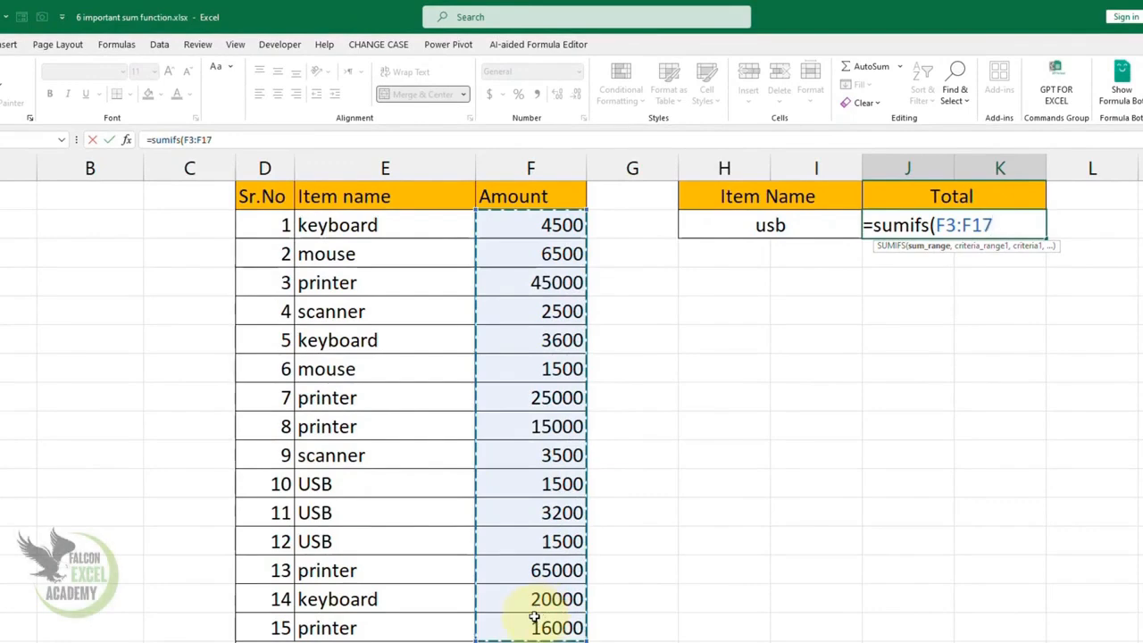
pyautogui.write(',')
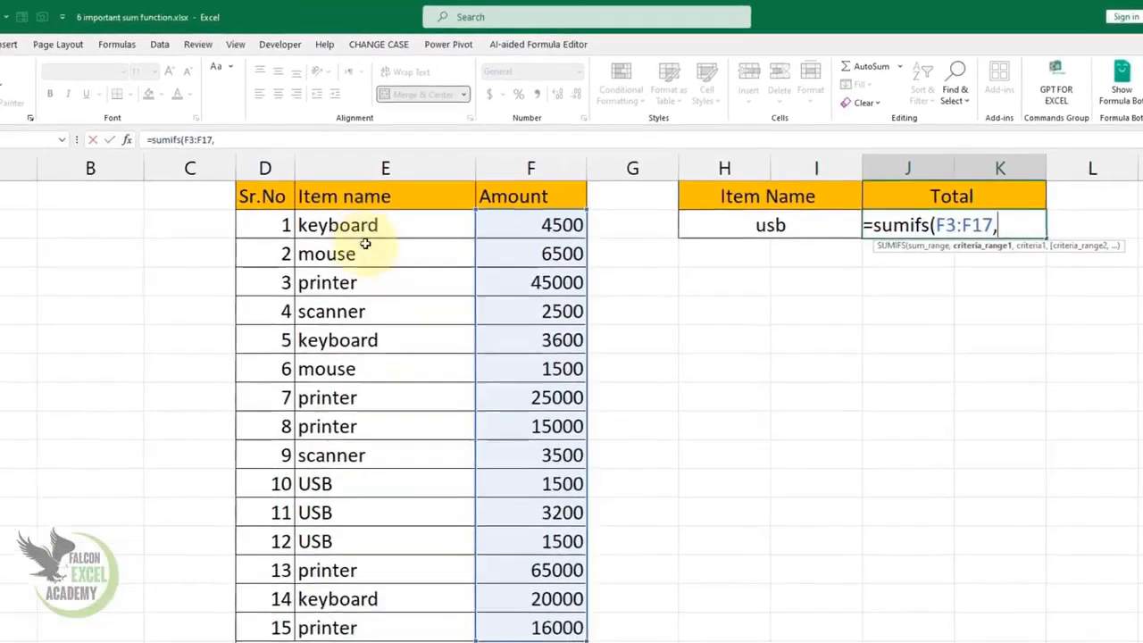
pyautogui.moveTo(434, 235); pyautogui.dragTo(342, 612)
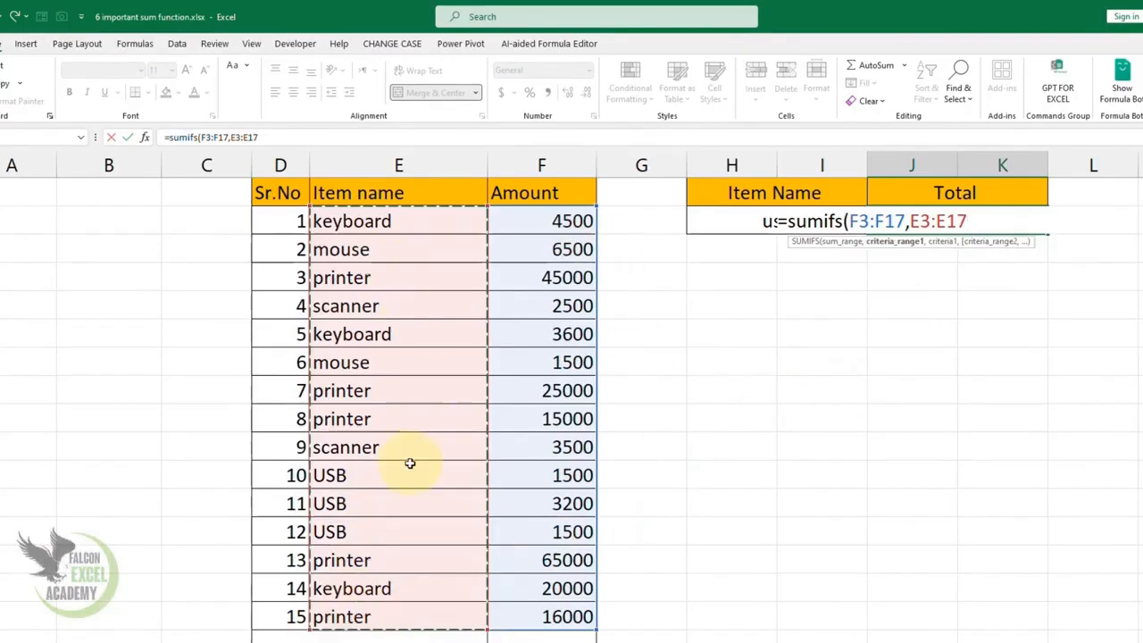
pyautogui.write(',')
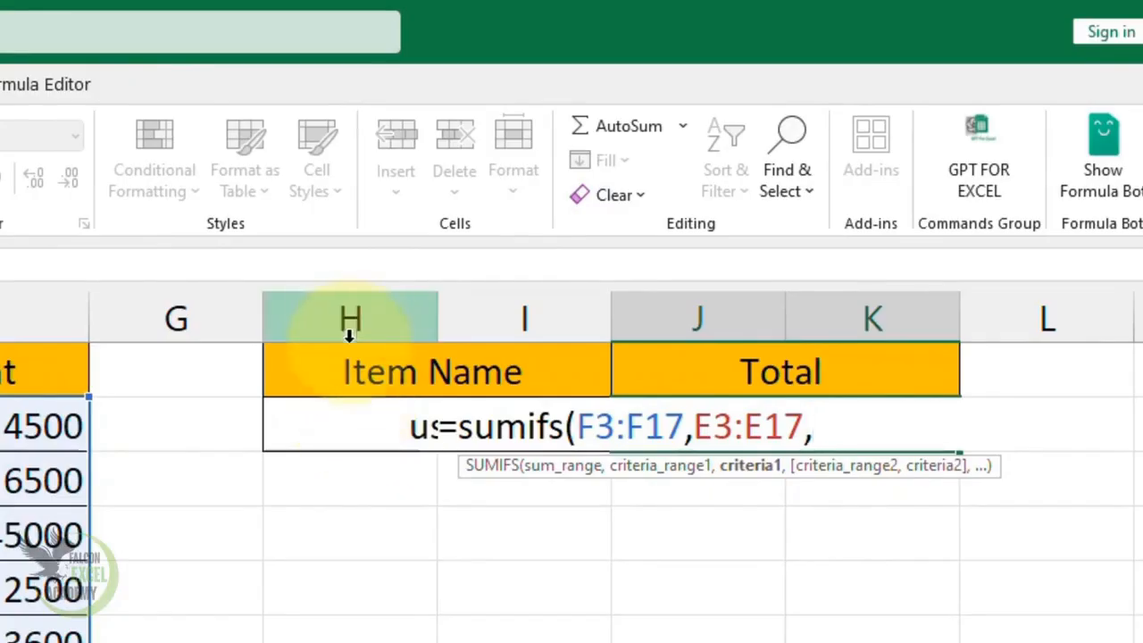
pyautogui.click(345, 421)
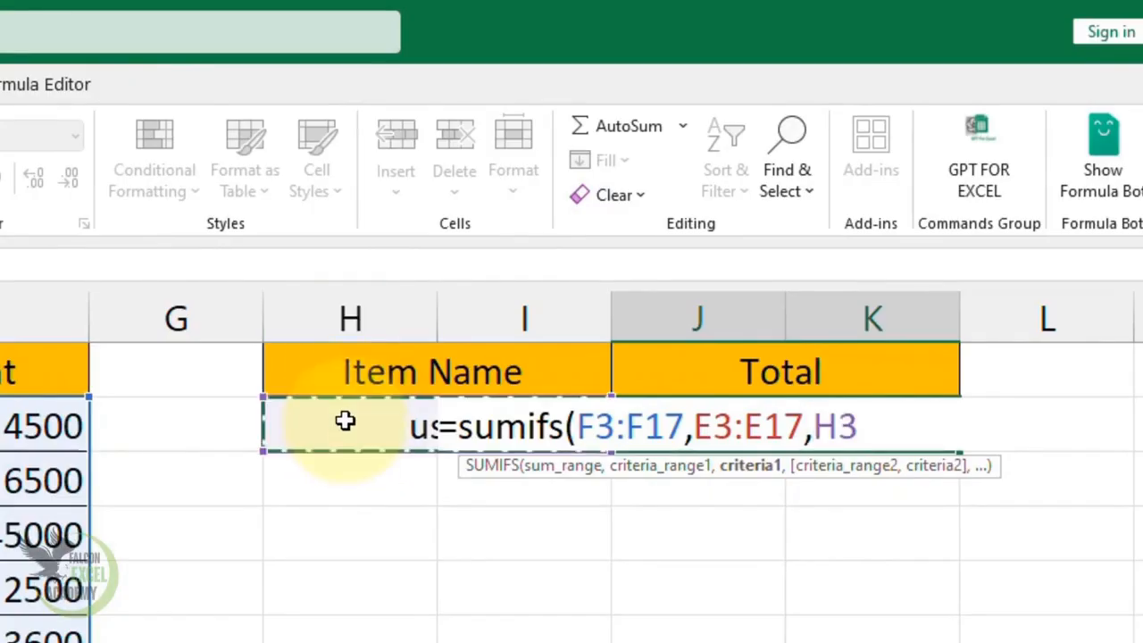
pyautogui.write(')')
pyautogui.press('Return')
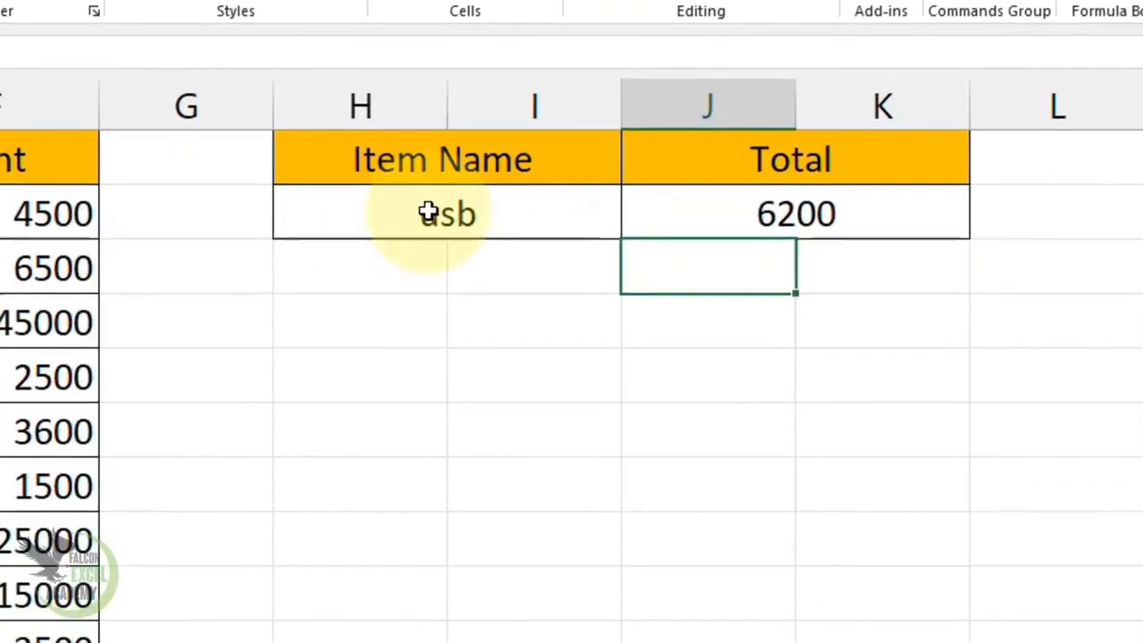
# Step: Test the new SUMIFS total by setting the item name in H3 to printer
pyautogui.click(428, 426)
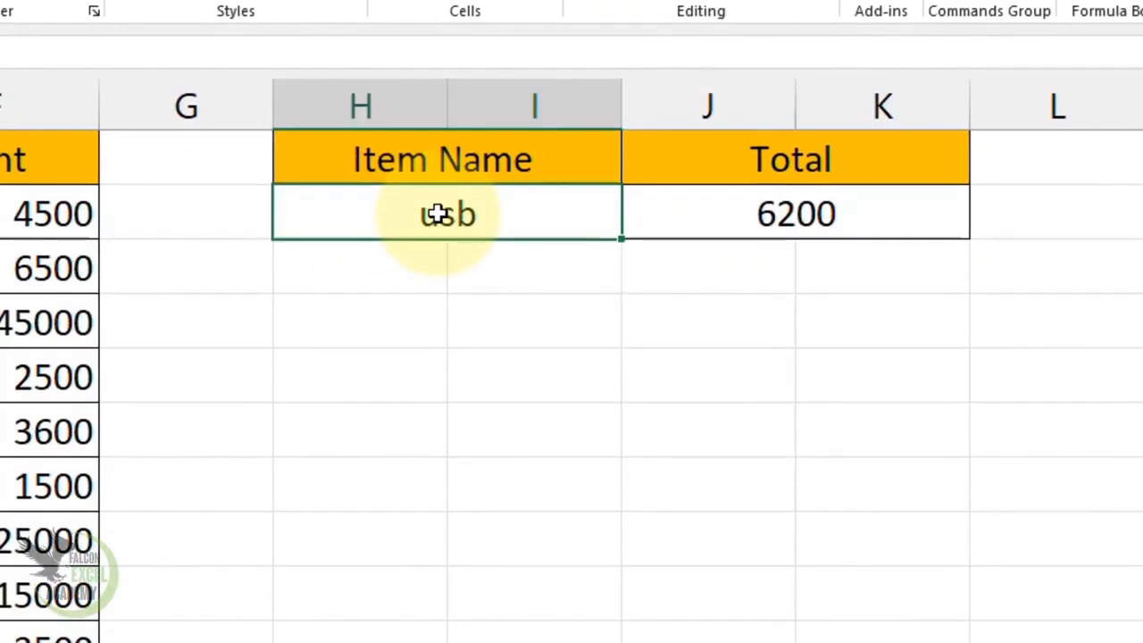
pyautogui.write('printer')
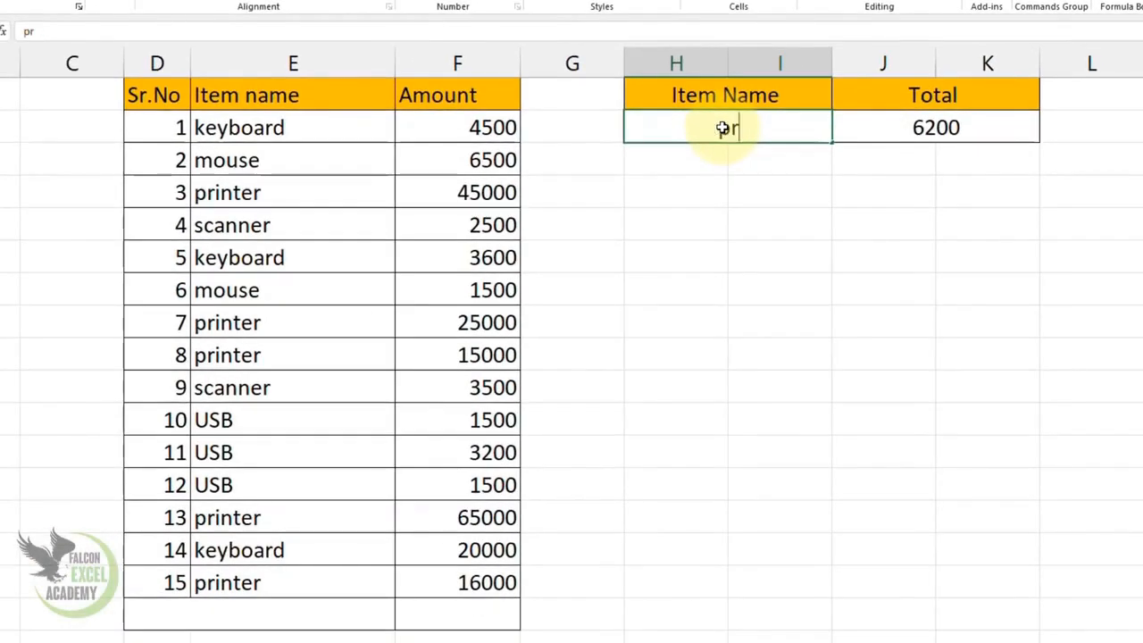
pyautogui.press('Return')
# Step: Set the summary table's item name in H3 to keyboard
pyautogui.click(724, 128)
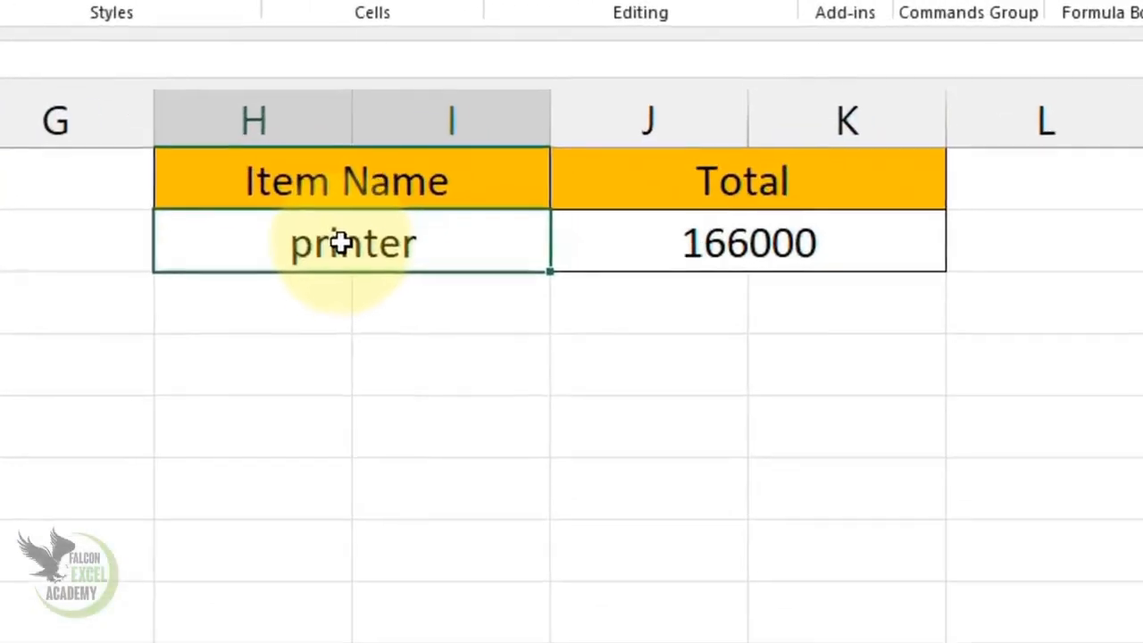
pyautogui.write('keyboard')
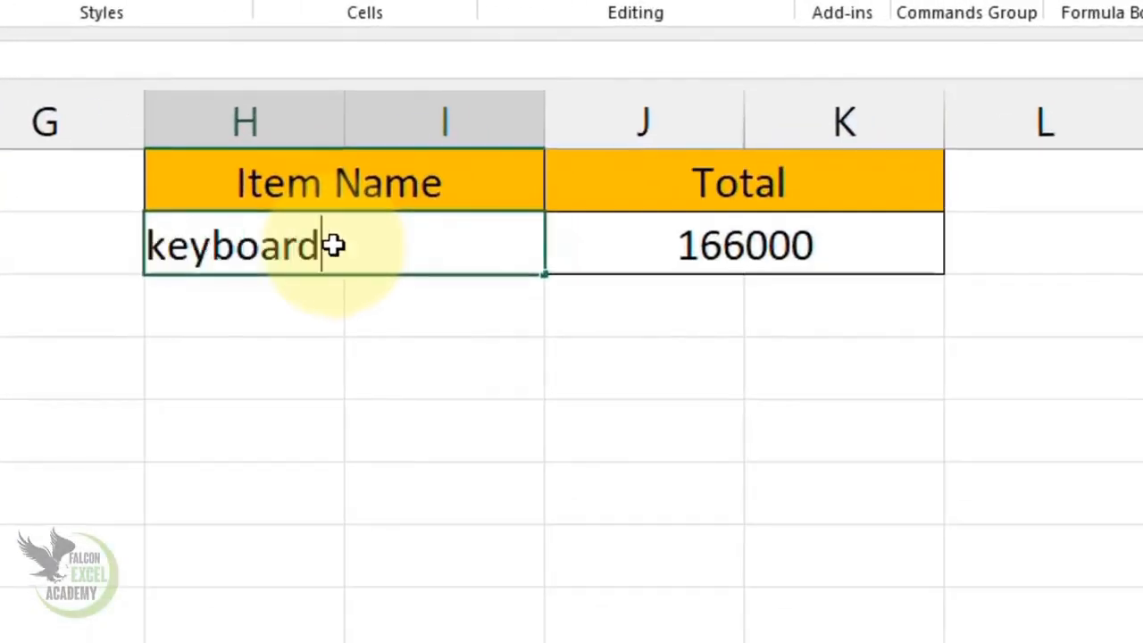
pyautogui.press('Return')
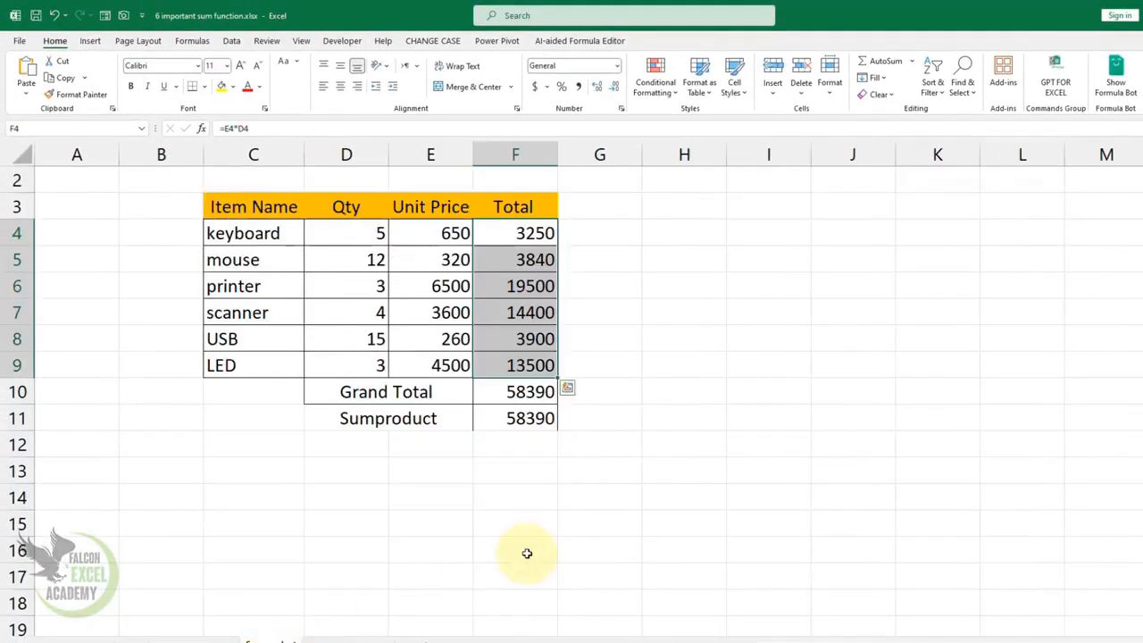
# Step: Check the Grand Total formula in F10 and clear the line totals in F4:F9
pyautogui.click(523, 495)
pyautogui.click(521, 393)
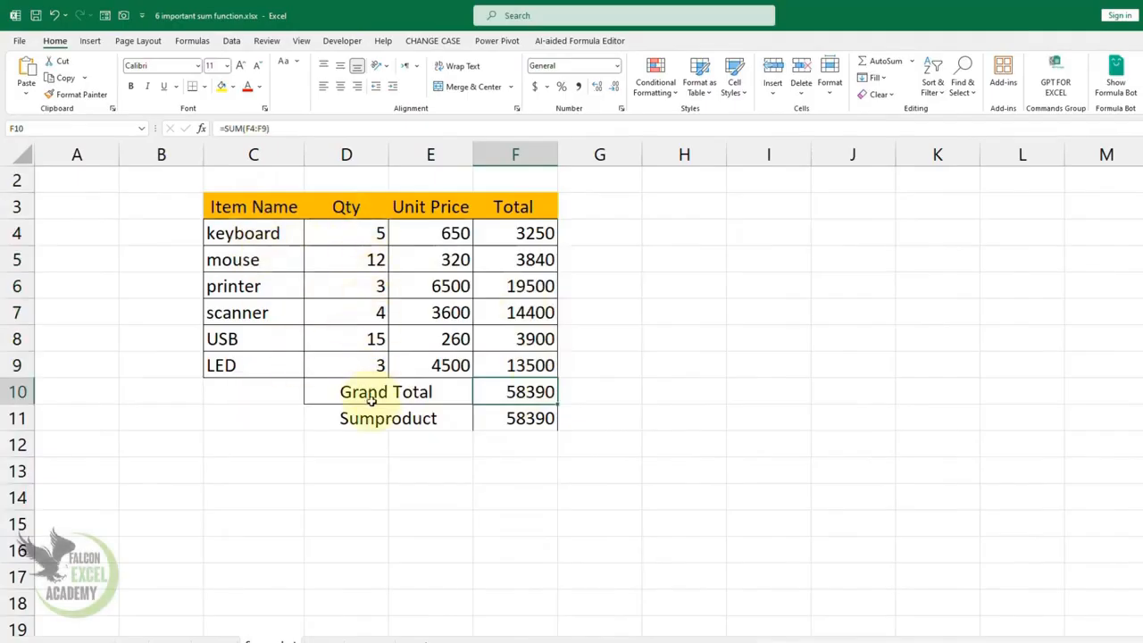
pyautogui.moveTo(533, 230); pyautogui.dragTo(525, 359)
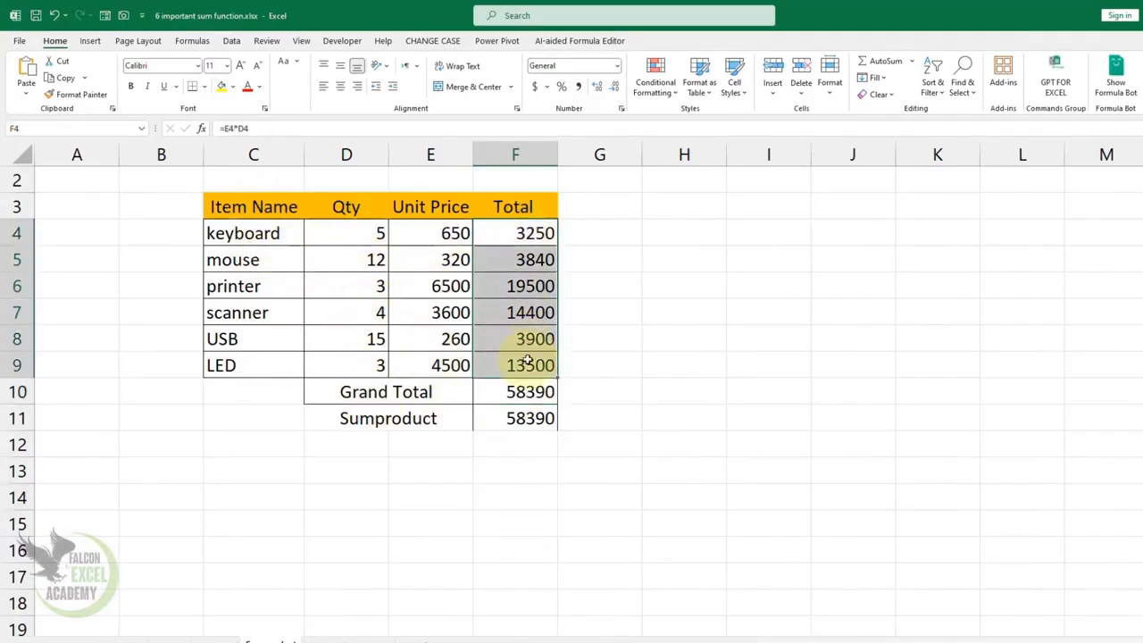
pyautogui.press('Delete')
# Step: Enter =E4*D4 in F4 to multiply unit price by quantity and fill the formula down to F9
pyautogui.click(498, 236)
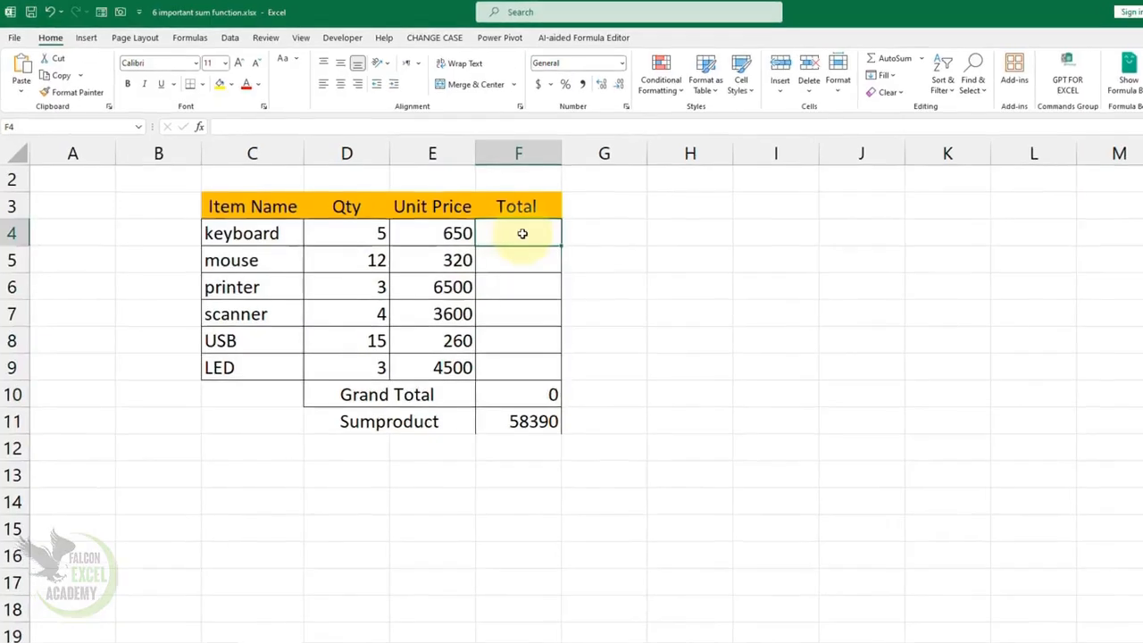
pyautogui.write('=')
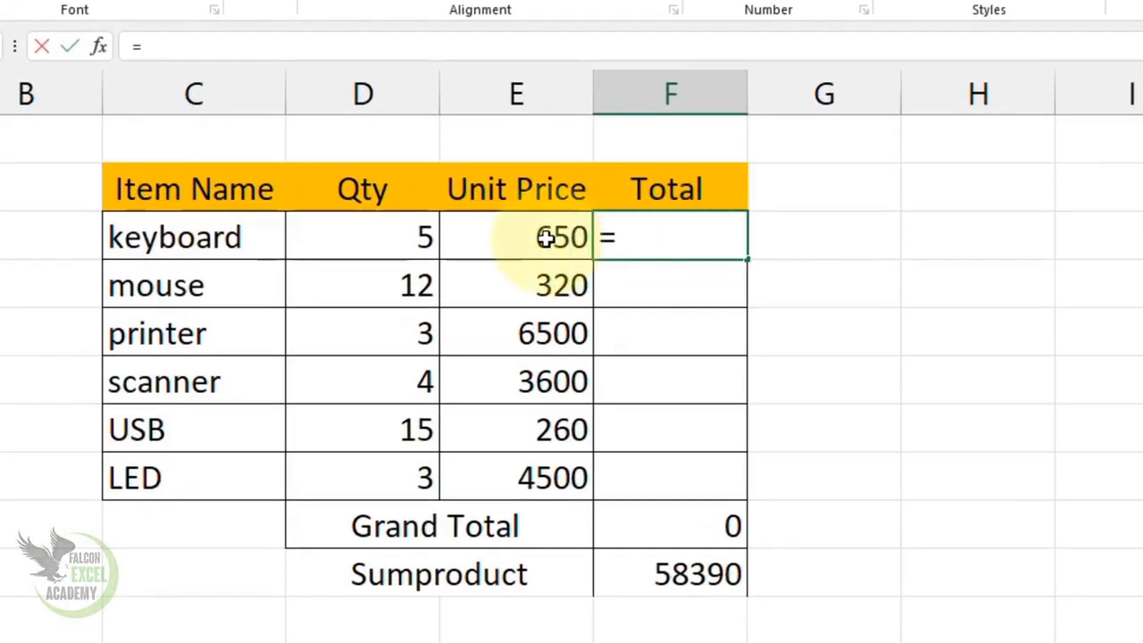
pyautogui.click(544, 237)
pyautogui.write('*')
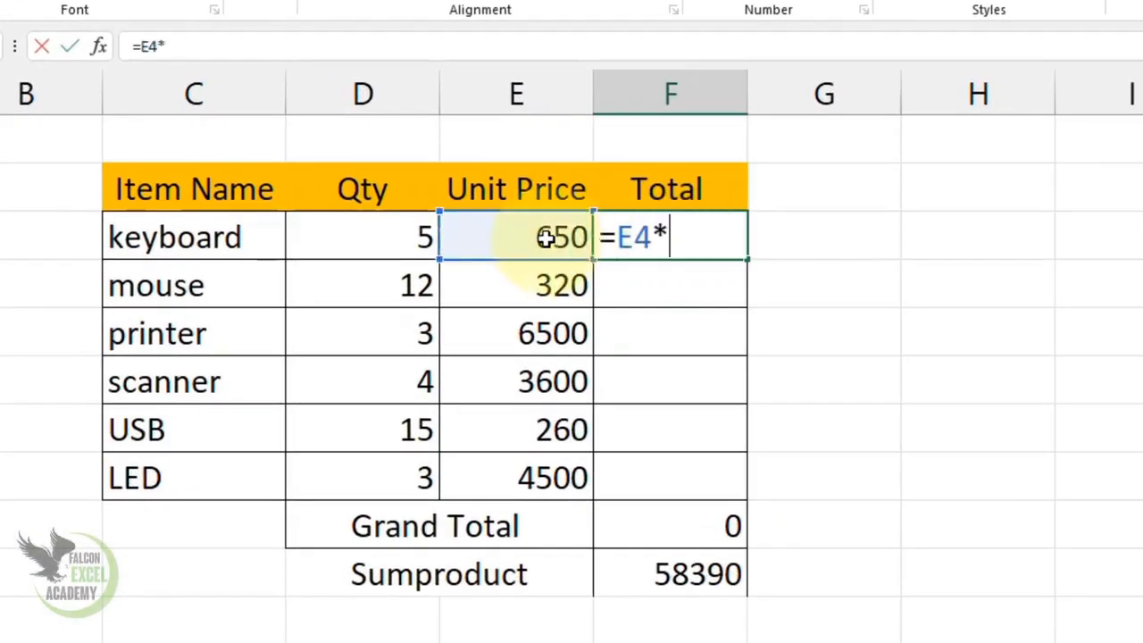
pyautogui.click(401, 238)
pyautogui.press('Return')
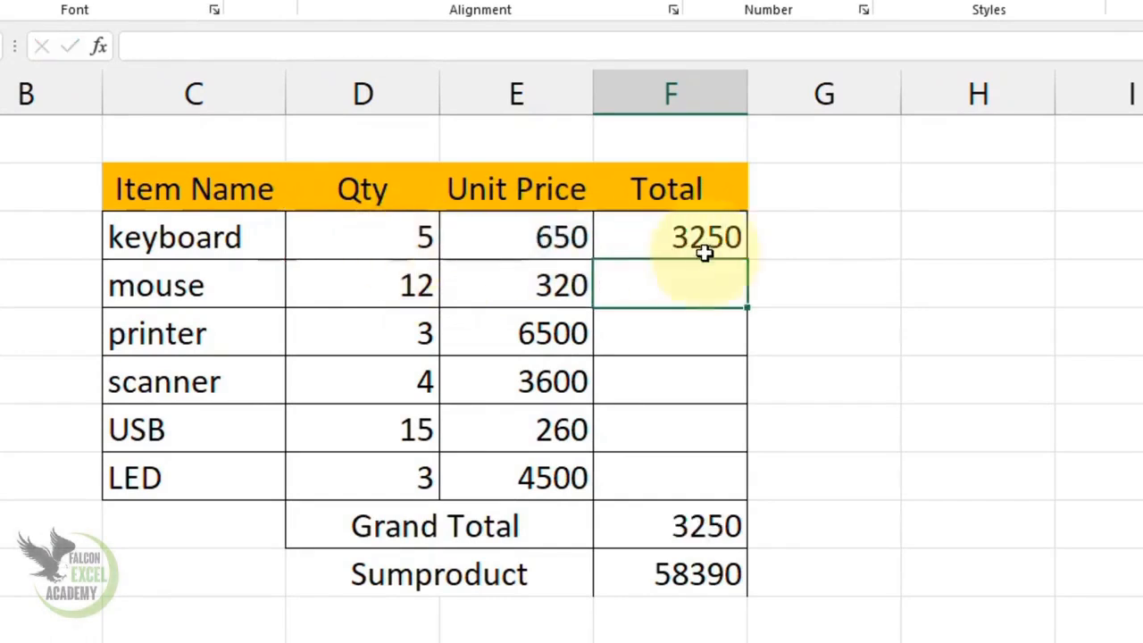
pyautogui.click(706, 243)
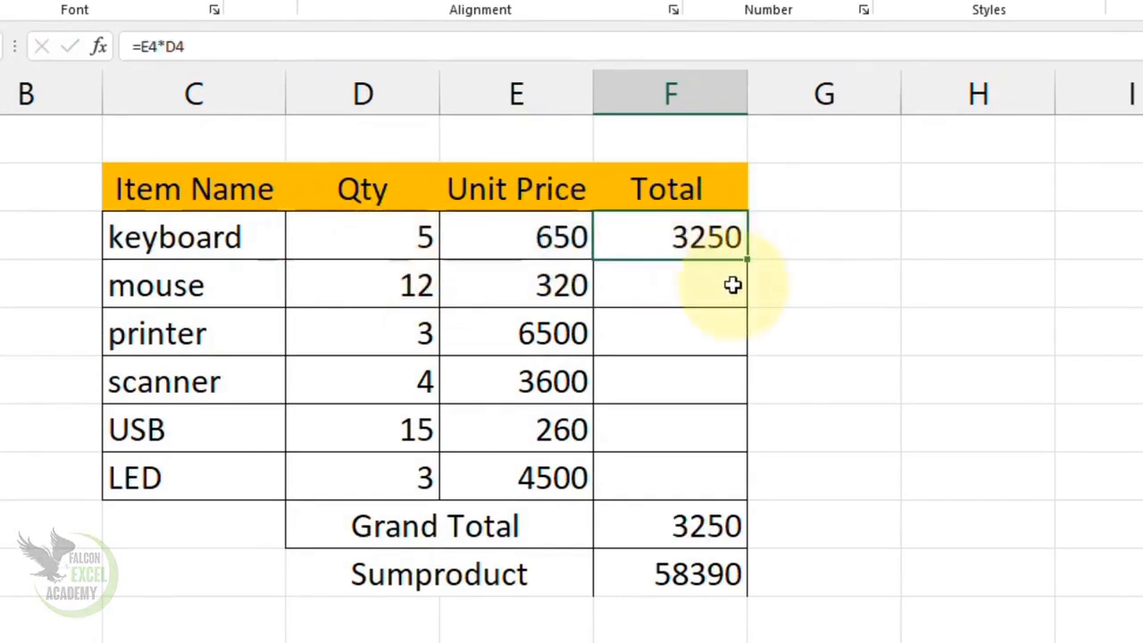
pyautogui.moveTo(747, 261); pyautogui.dragTo(732, 486)
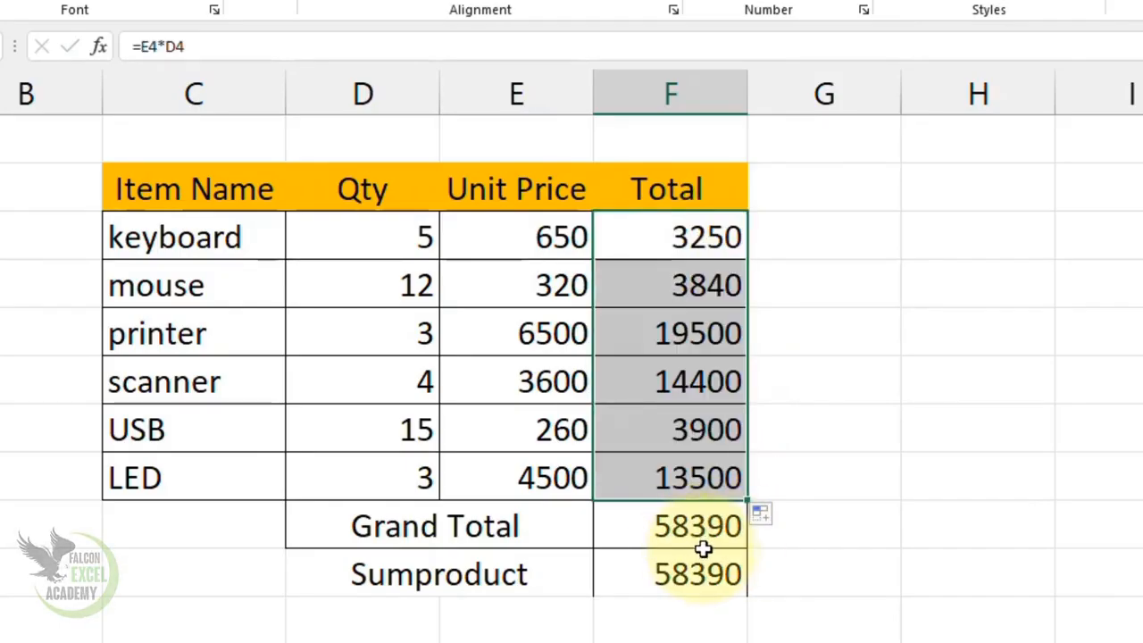
# Step: Clear the line totals in F4:F9, the Sumproduct result in F11 and the Grand Total formula in F10
pyautogui.click(807, 528)
pyautogui.moveTo(688, 242); pyautogui.dragTo(686, 471)
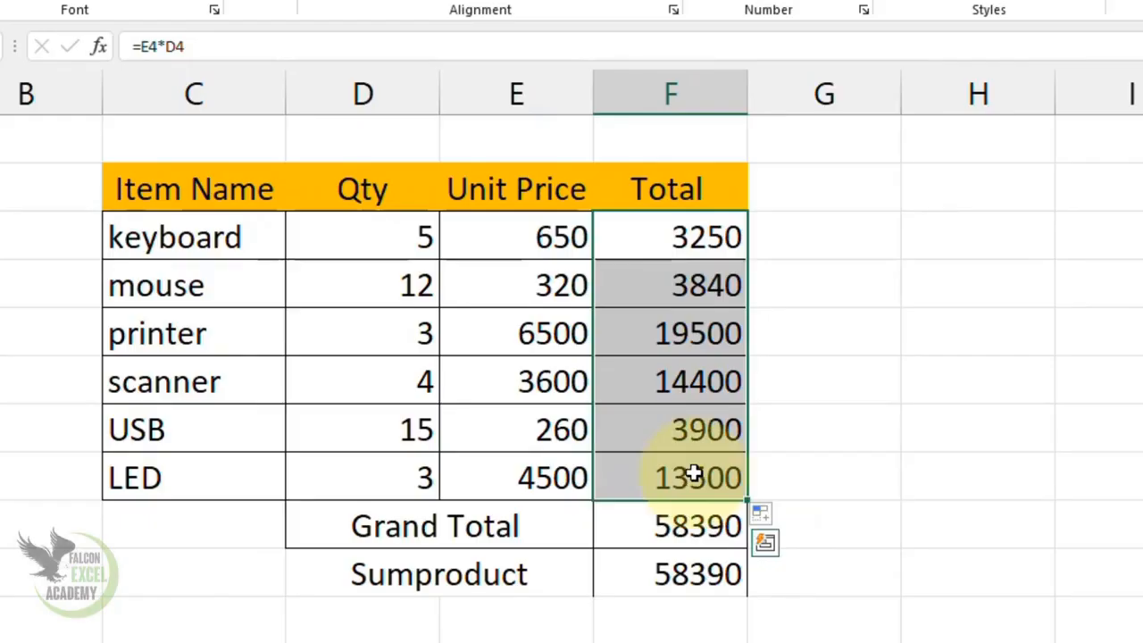
pyautogui.press('Delete')
pyautogui.click(678, 555)
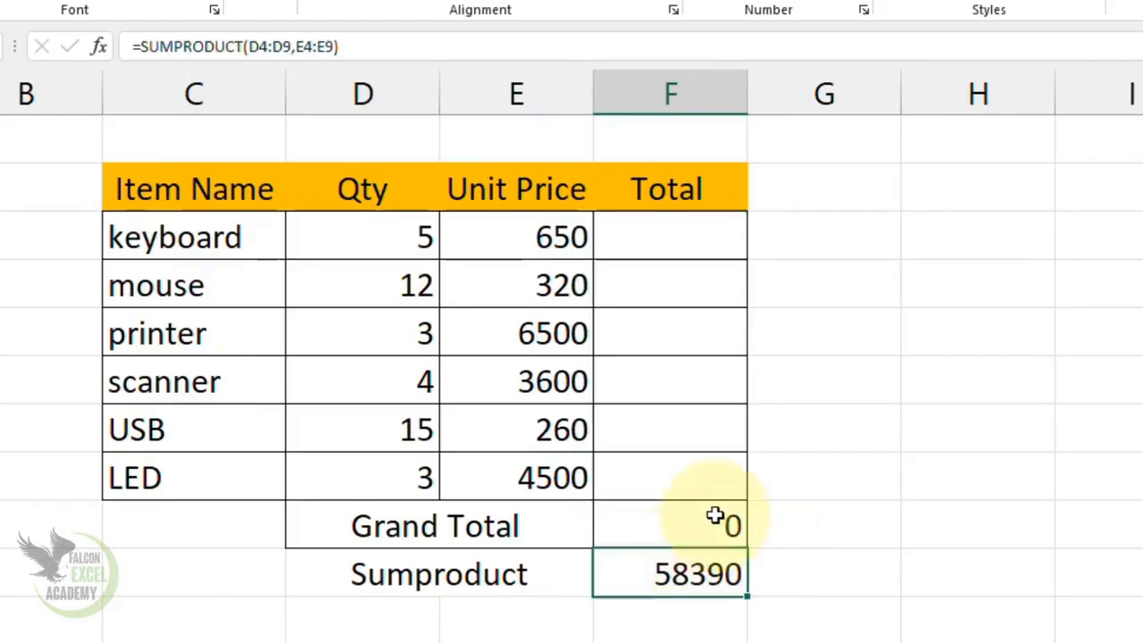
pyautogui.press('Delete')
pyautogui.click(709, 528)
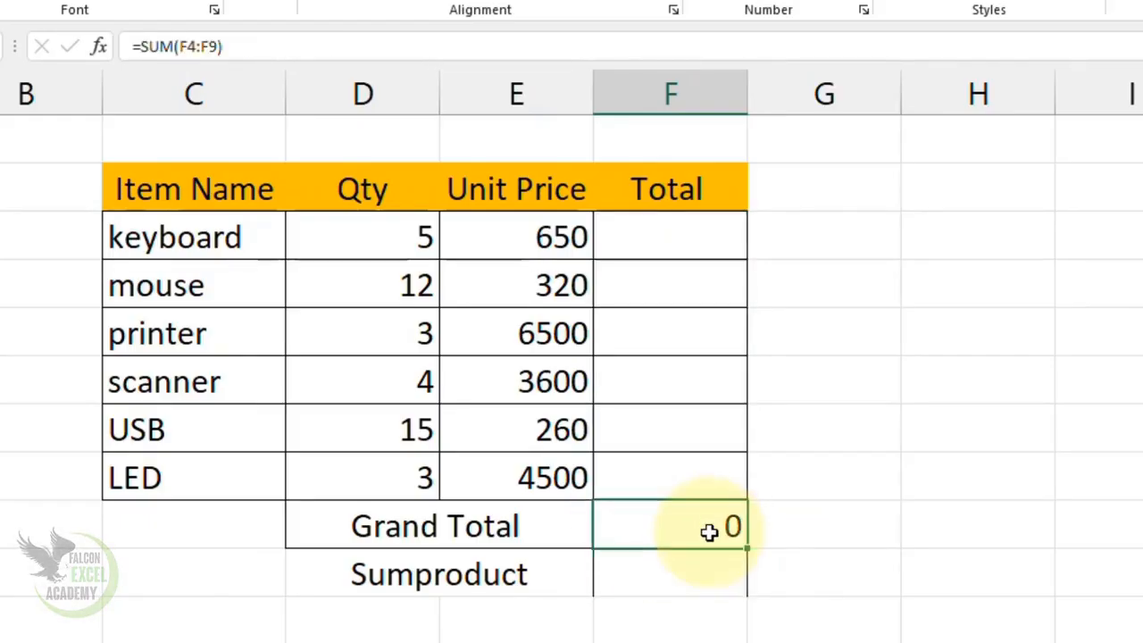
pyautogui.press('Delete')
# Step: Enter =SUMPRODUCT(D4:D9,E4:E9) as the Grand Total in F10 and check the formula
pyautogui.write('=')
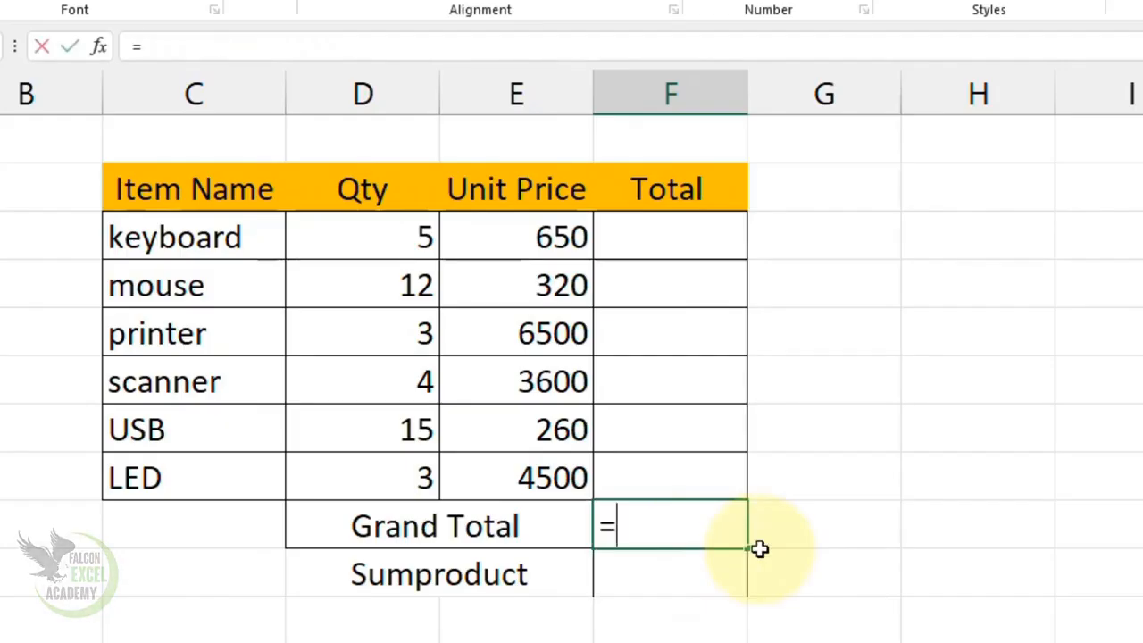
pyautogui.write('sumpro')
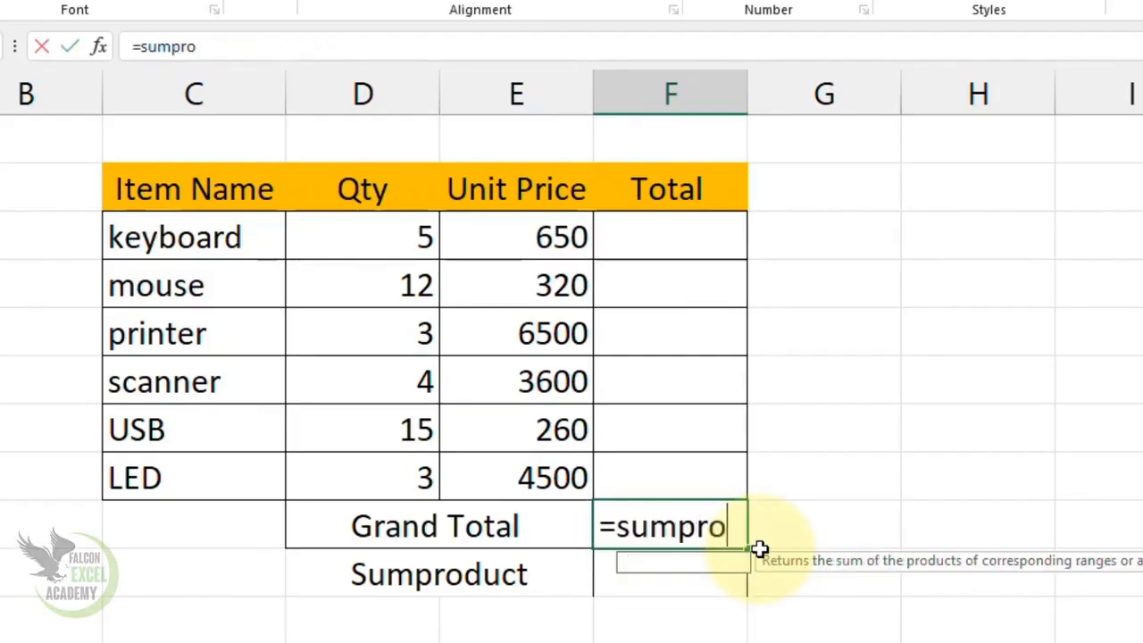
pyautogui.press('Tab')
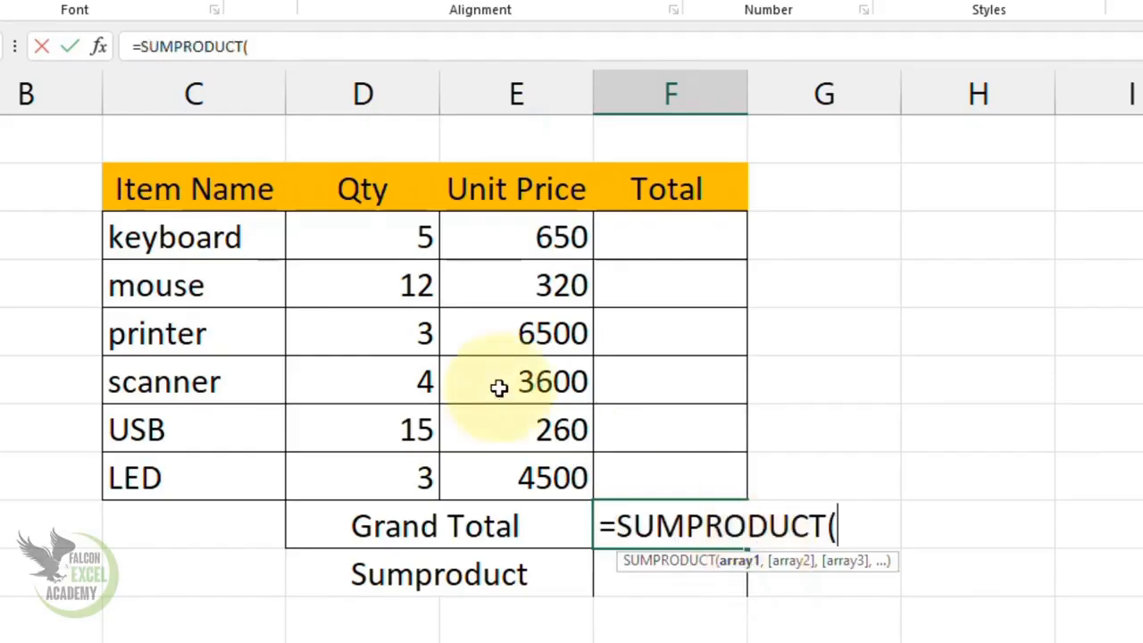
pyautogui.moveTo(402, 241); pyautogui.dragTo(411, 459)
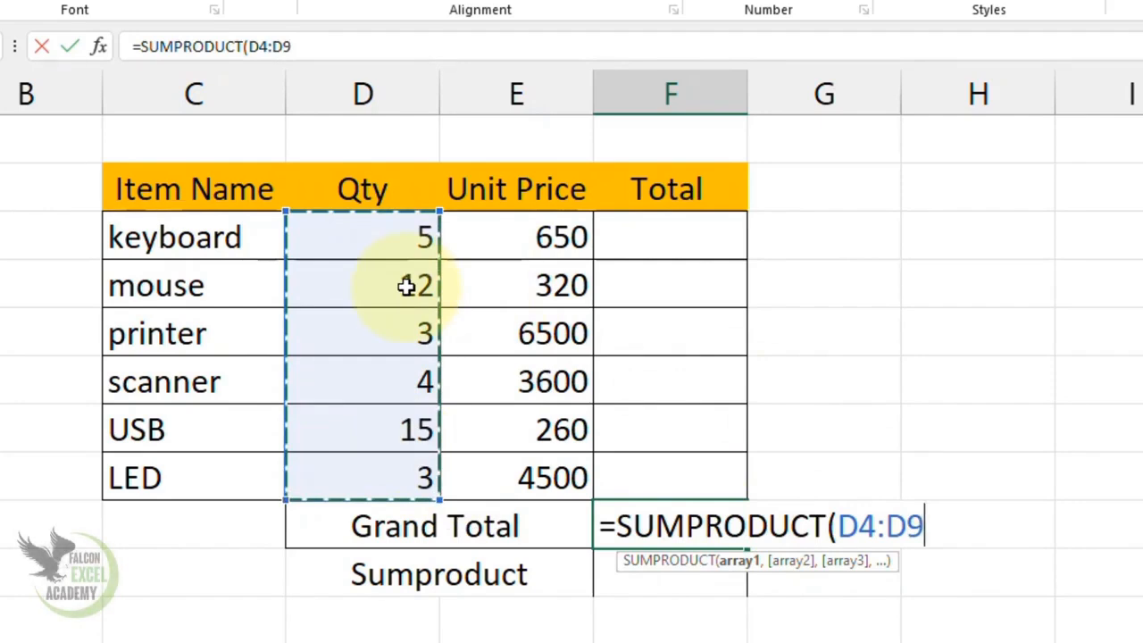
pyautogui.write(',')
pyautogui.moveTo(526, 237); pyautogui.dragTo(528, 463)
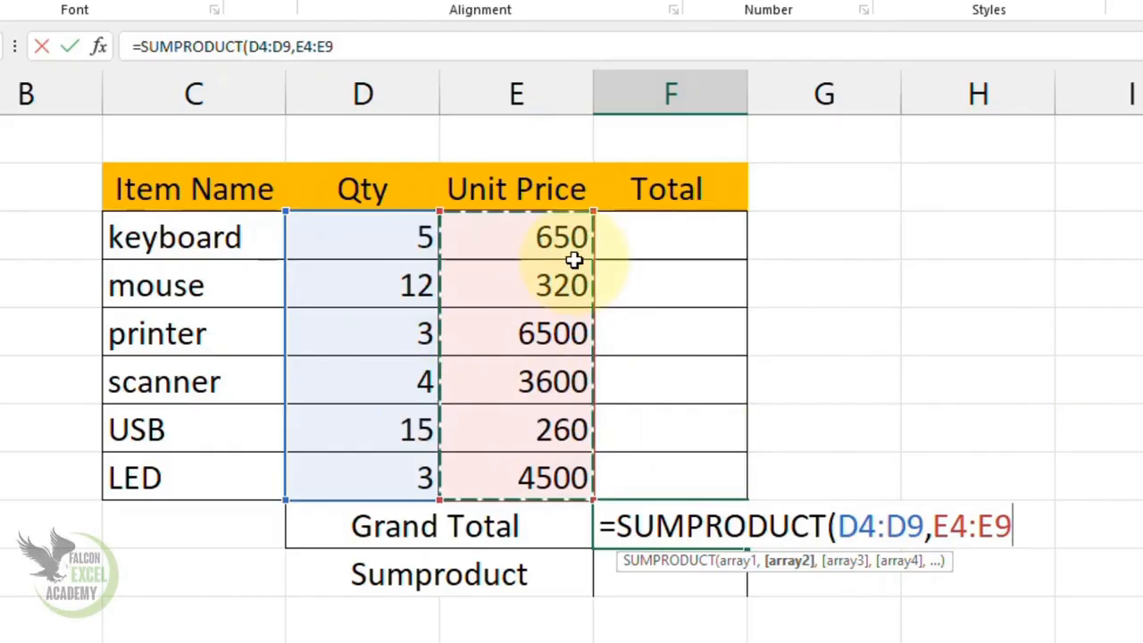
pyautogui.write(')')
pyautogui.press('Return')
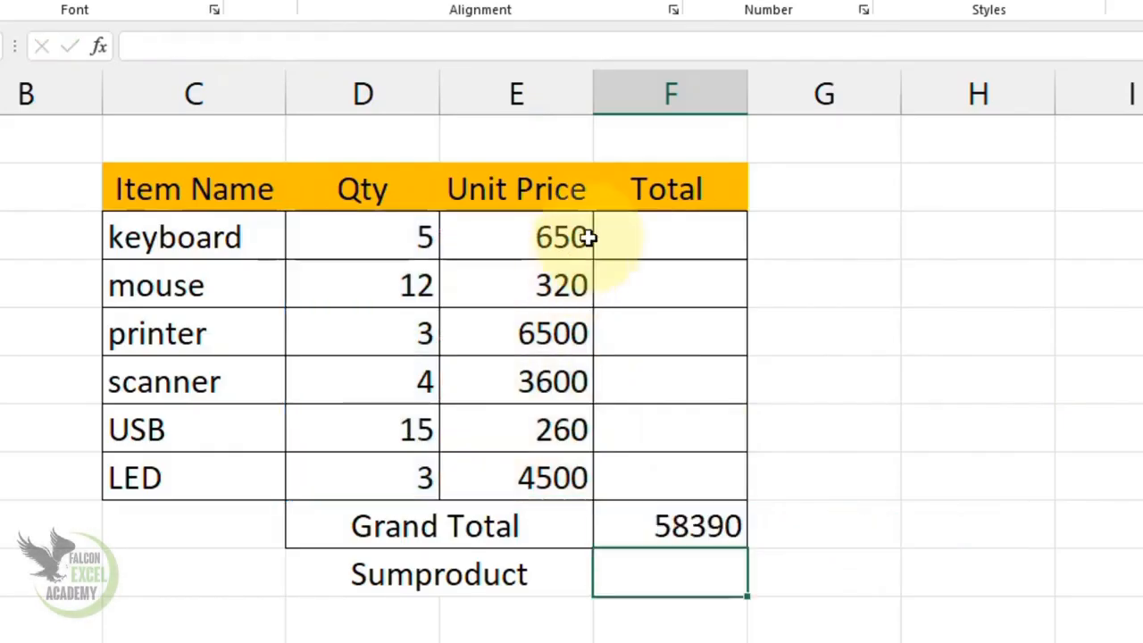
pyautogui.click(676, 523)
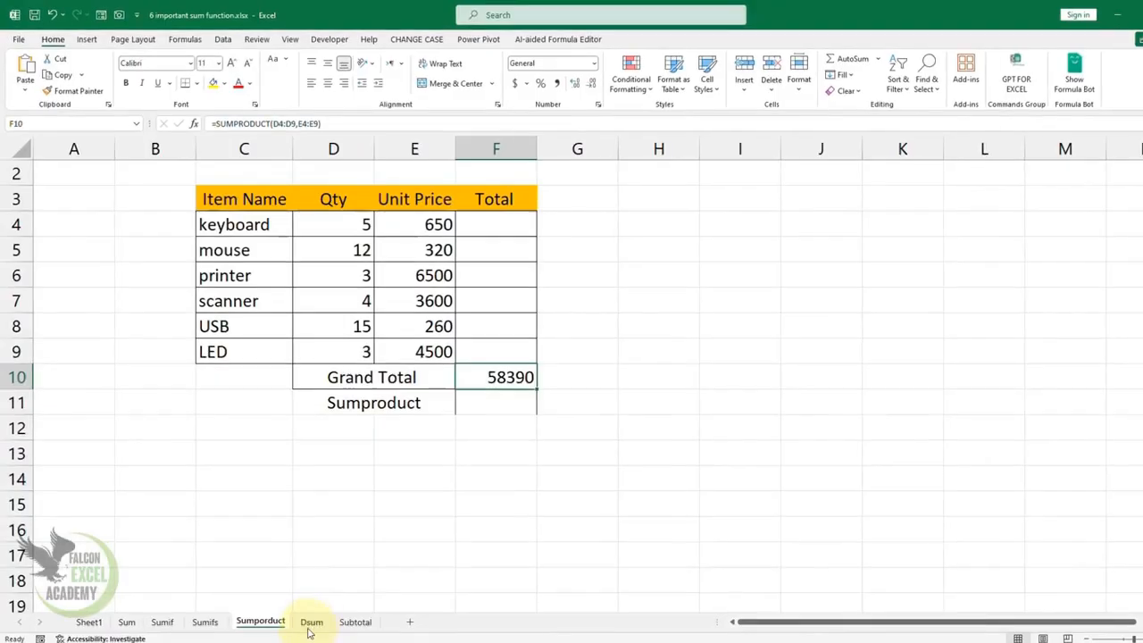
# Step: On the Dsum sheet, replace the Price formula in D13 with =DSUM(C3:F9,D3,C12:C13) to sum the quantity for the listed item
pyautogui.click(312, 624)
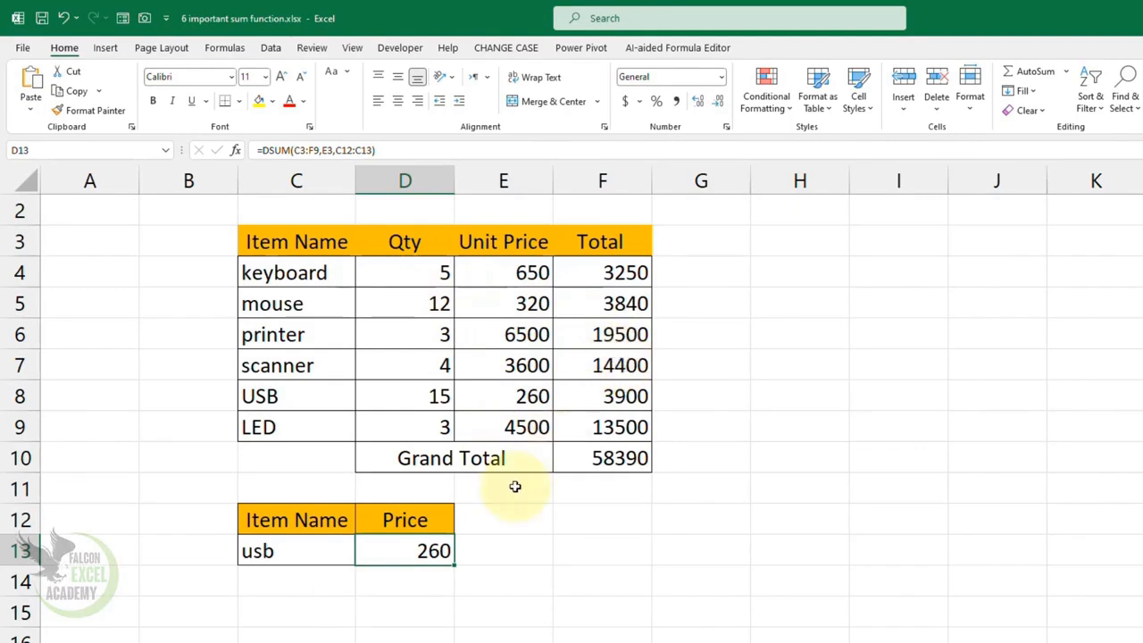
pyautogui.press('Delete')
pyautogui.write('=')
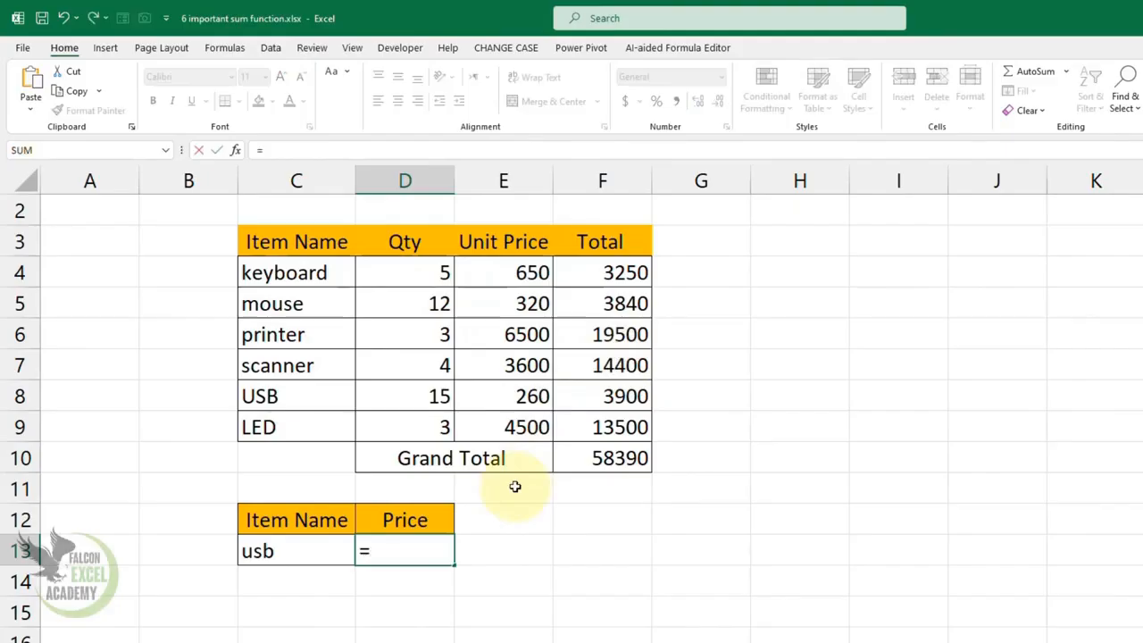
pyautogui.write('dsum')
pyautogui.press('Tab')
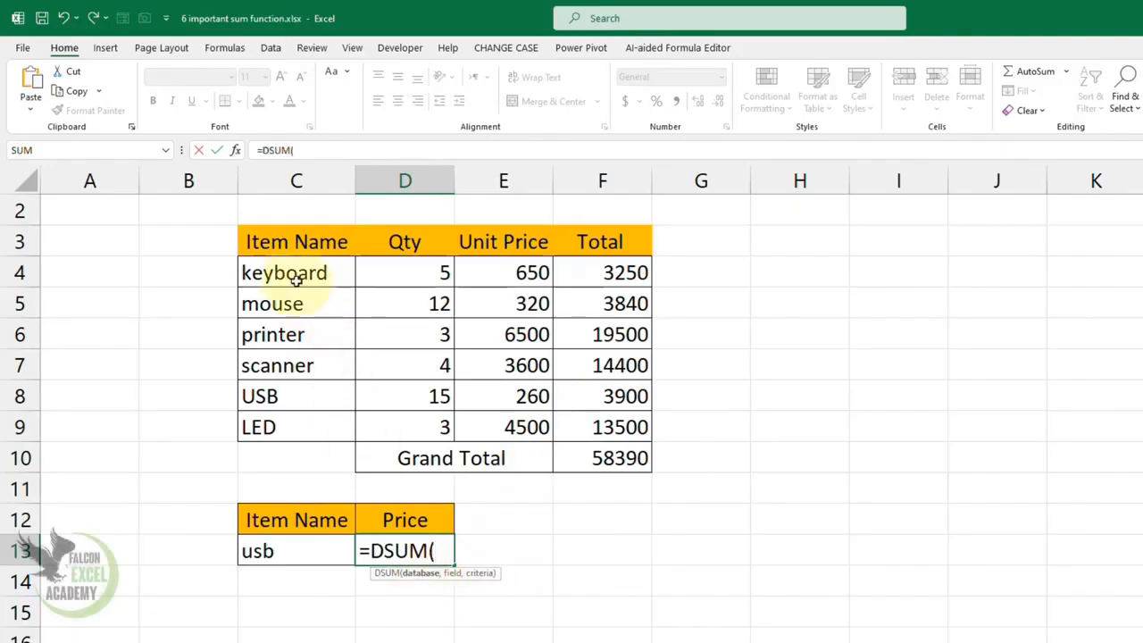
pyautogui.moveTo(281, 242); pyautogui.dragTo(600, 423)
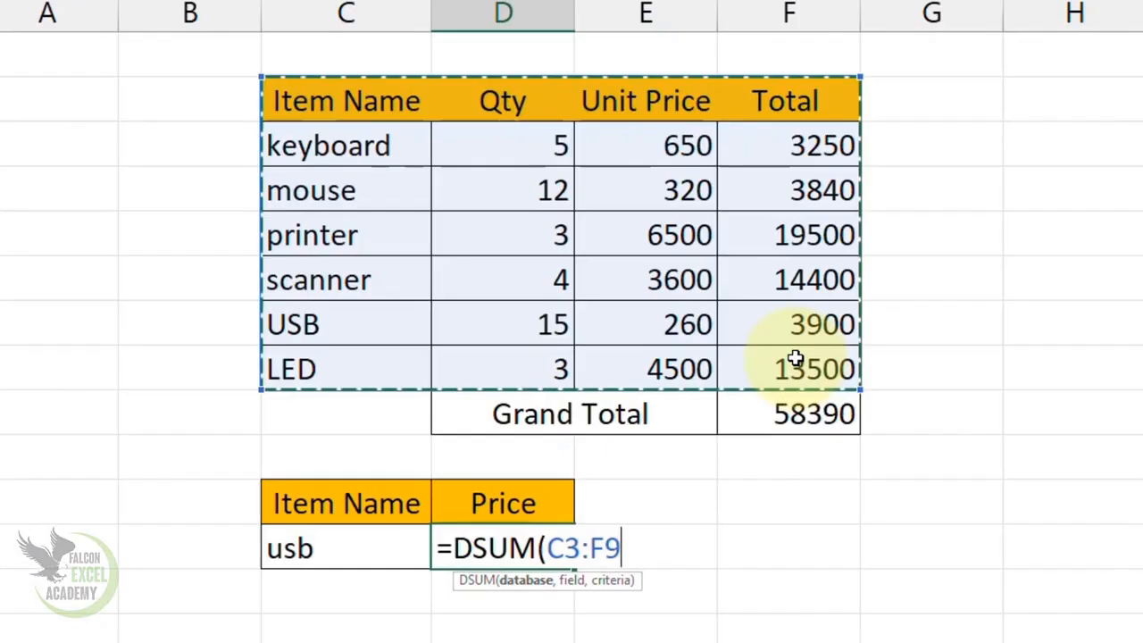
pyautogui.write(',')
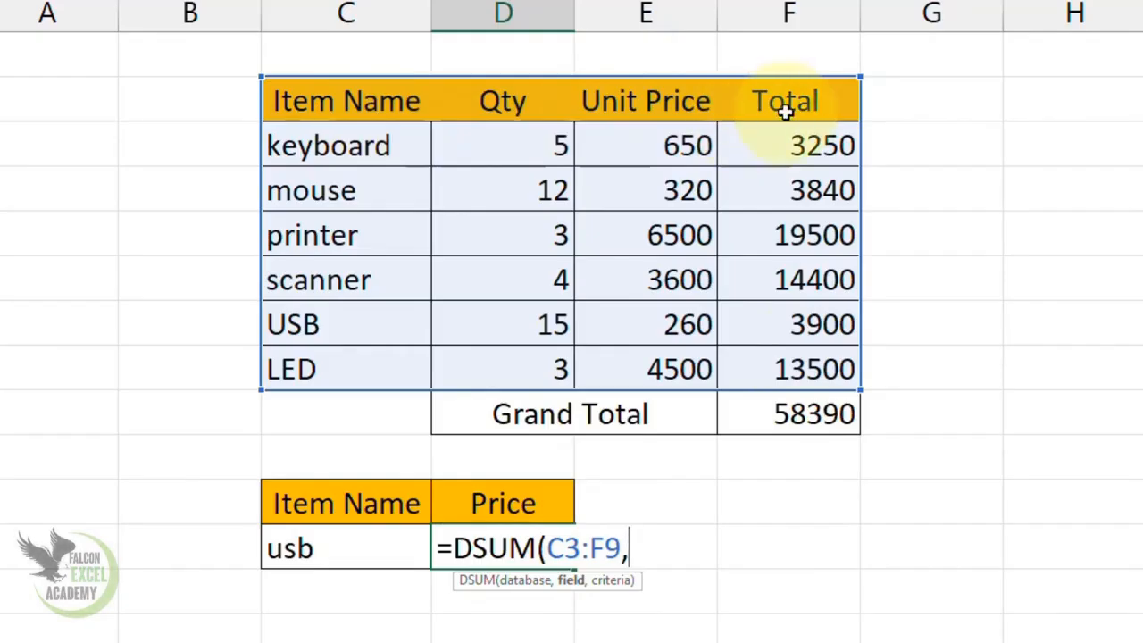
pyautogui.click(518, 105)
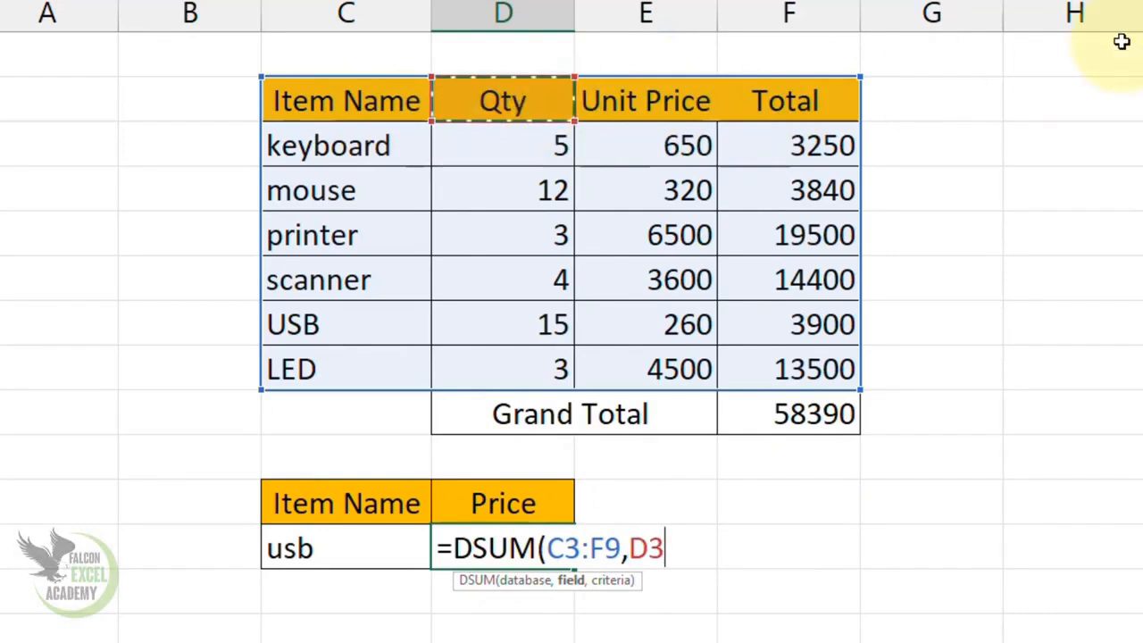
pyautogui.write(',')
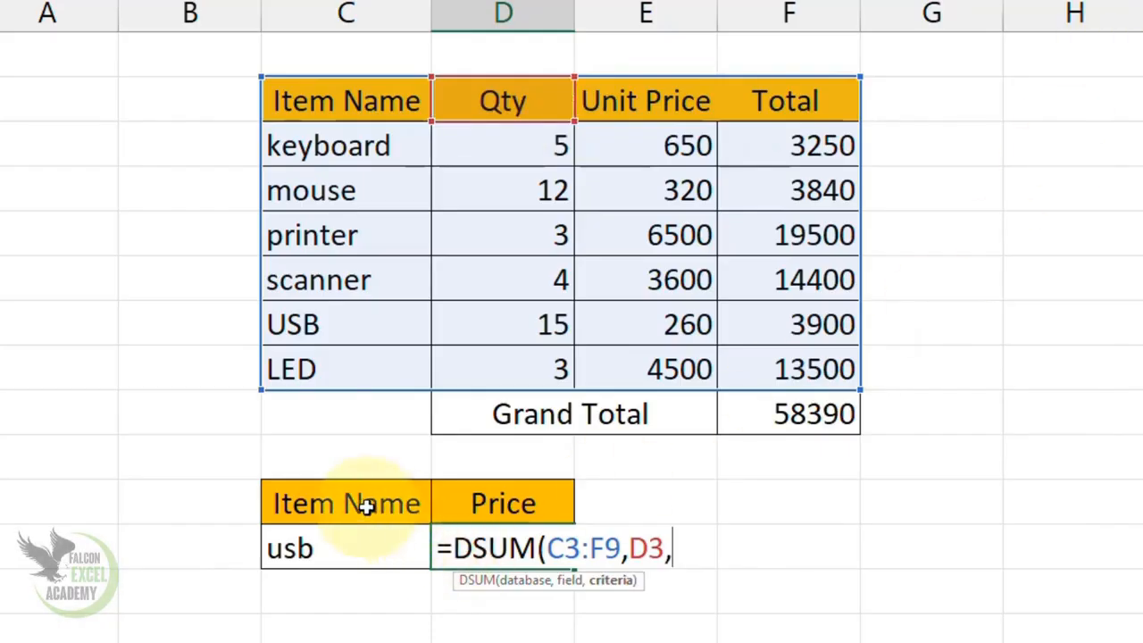
pyautogui.moveTo(372, 503); pyautogui.dragTo(363, 549)
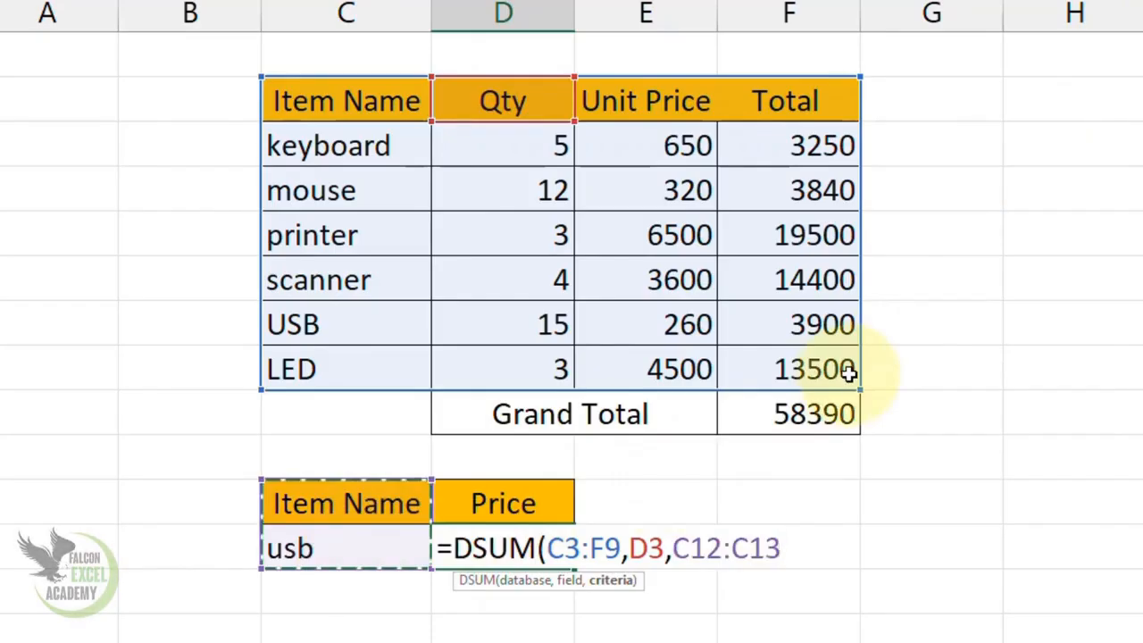
pyautogui.write(')')
pyautogui.press('Up')
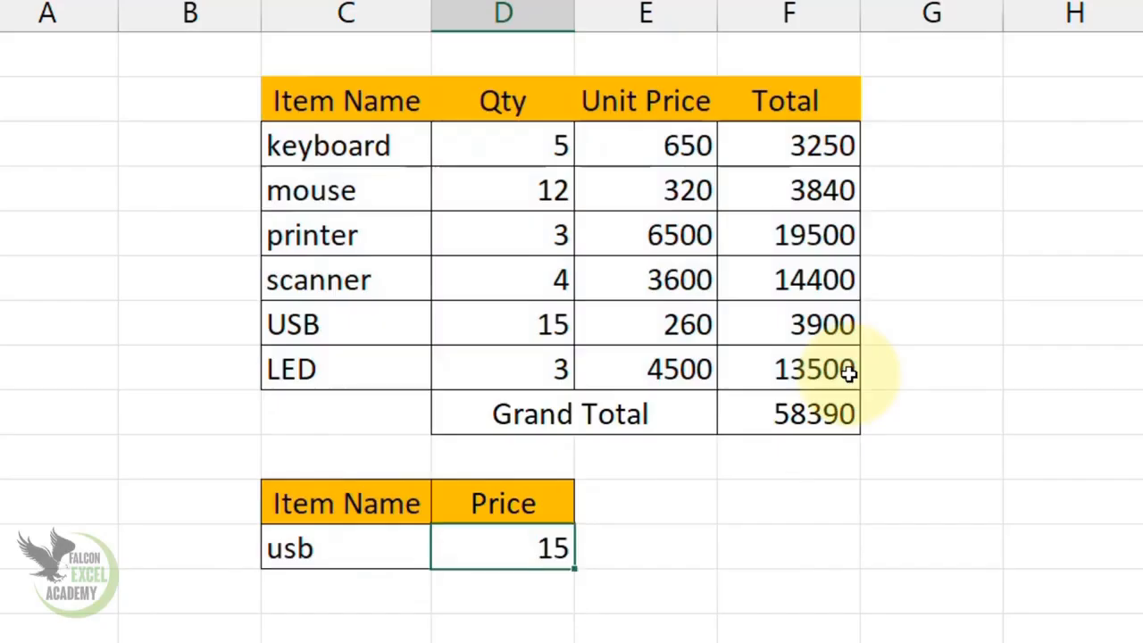
# Step: Test the DSUM formula by setting the item name in C13 to led, mouse and finally keyboard
pyautogui.press('Left')
pyautogui.press('Right')
pyautogui.press('Left')
pyautogui.write('led')
pyautogui.press('Return')
pyautogui.press('Up')
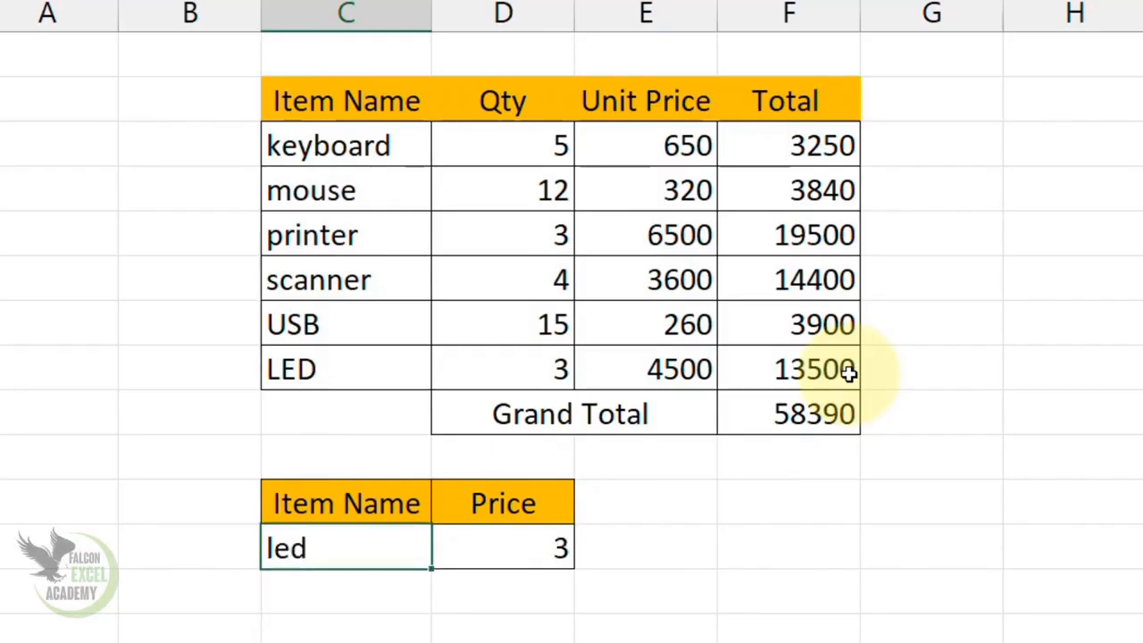
pyautogui.write('mouse')
pyautogui.press('Return')
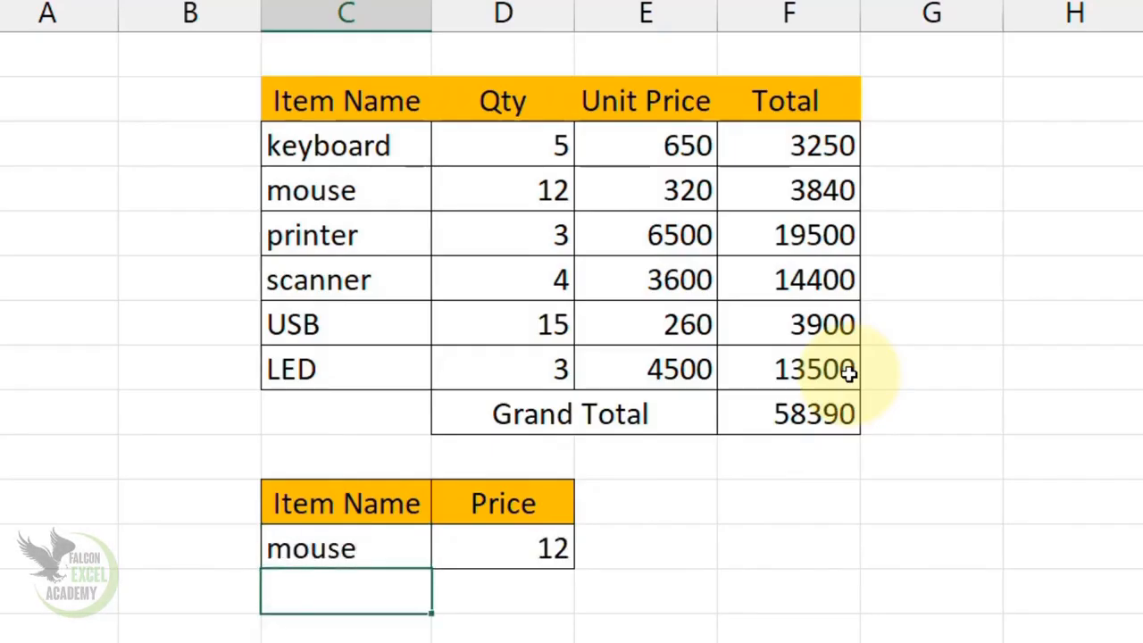
pyautogui.press('Up')
pyautogui.write('keyboard')
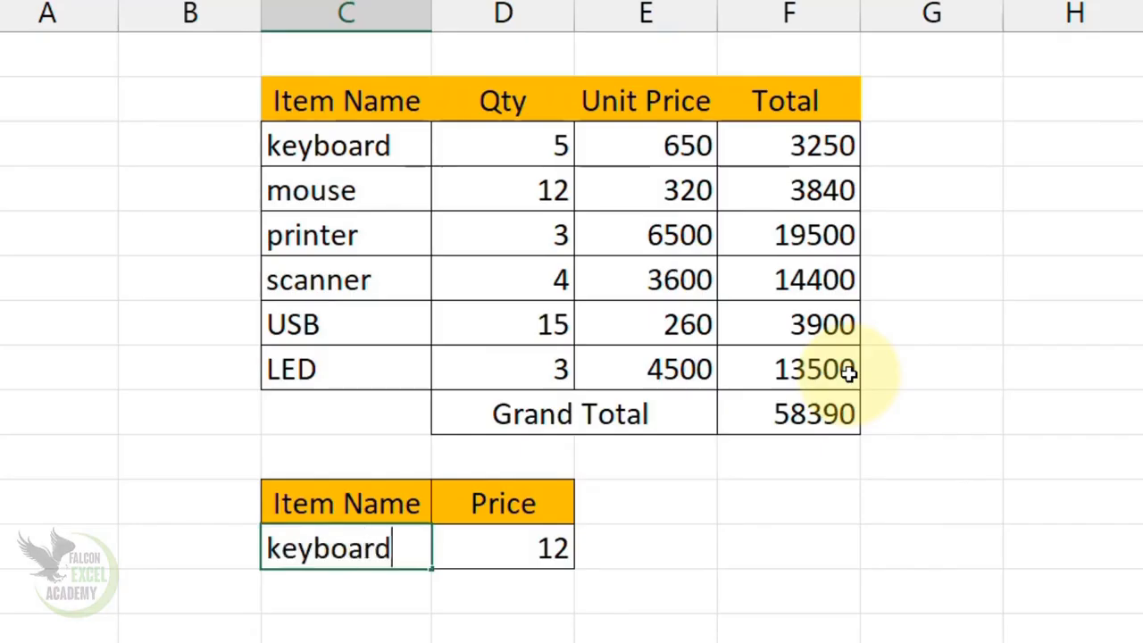
pyautogui.press('Return')
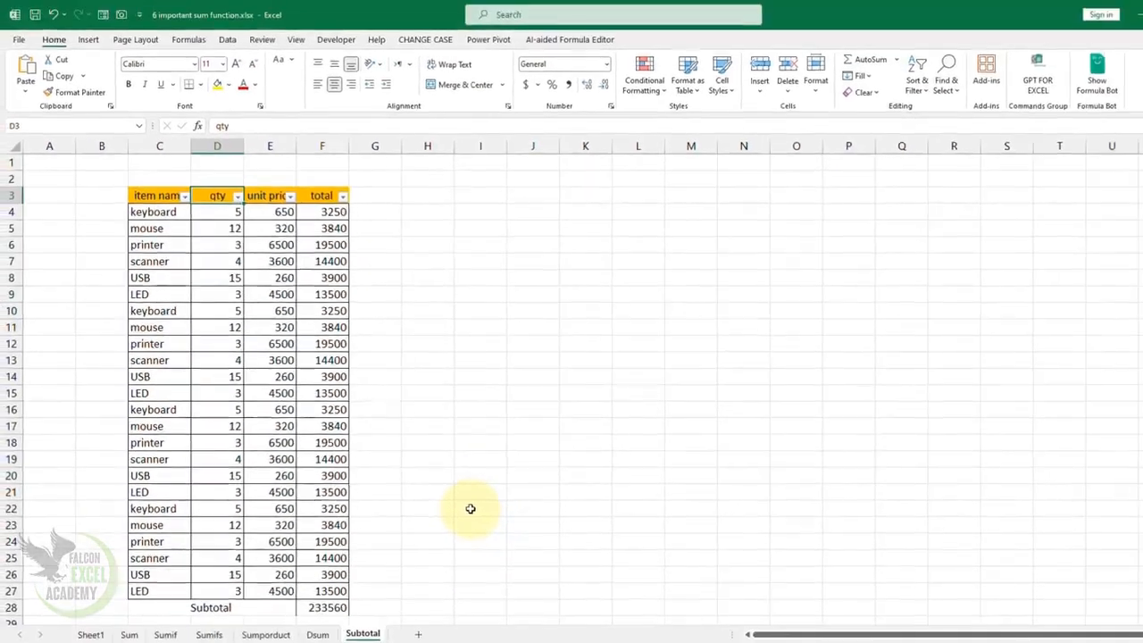
# Step: Apply all borders to the Subtotal row C28:F28 on the Subtotal sheet and check the formula in F28
pyautogui.moveTo(267, 606); pyautogui.dragTo(319, 608)
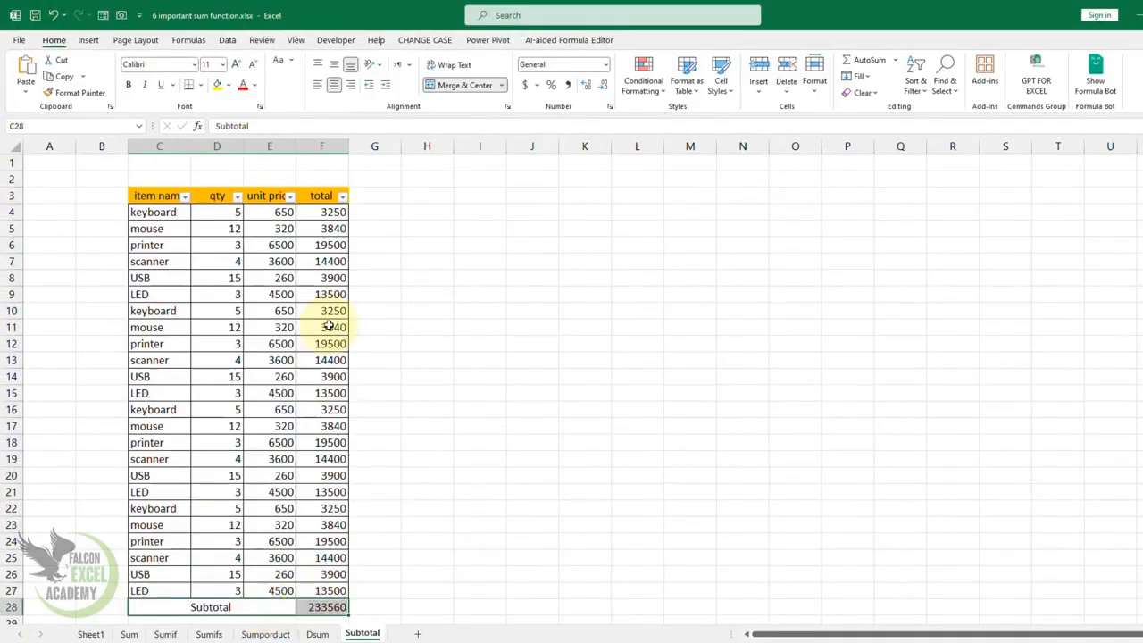
pyautogui.click(202, 85)
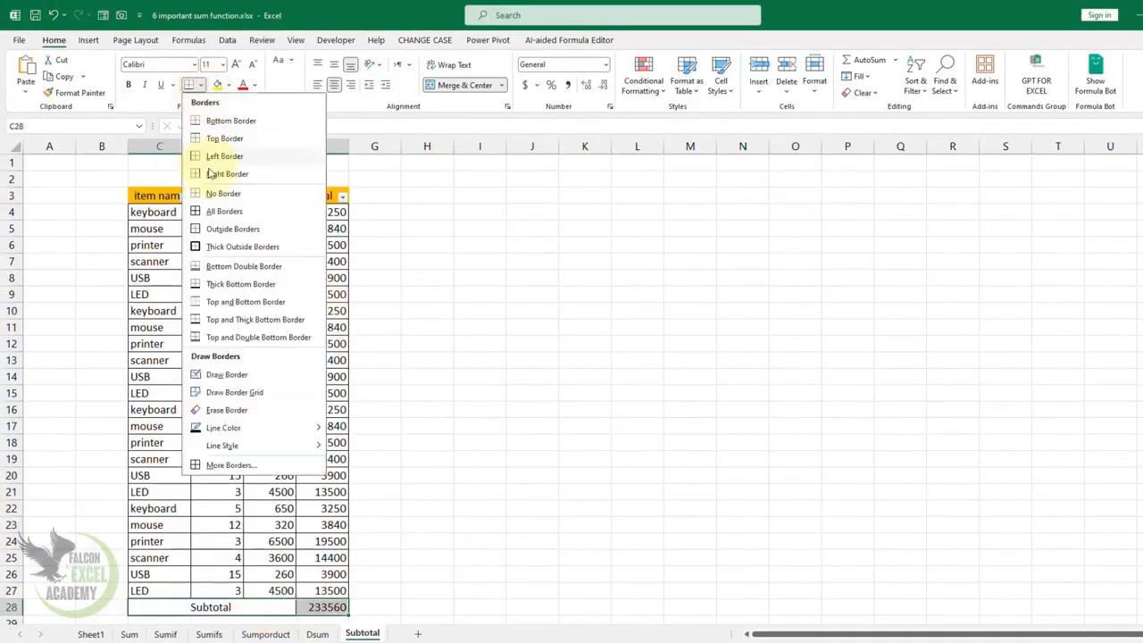
pyautogui.click(250, 212)
pyautogui.click(323, 607)
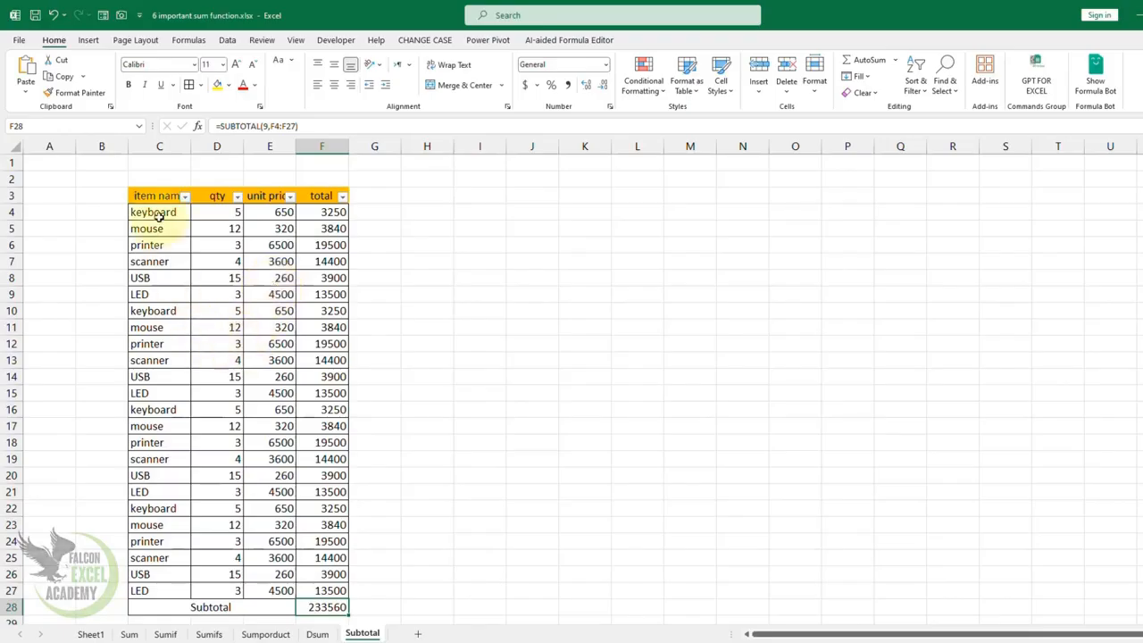
# Step: Select the item table from C3 down to the Subtotal row and remove the filter from its headers
pyautogui.moveTo(164, 198); pyautogui.dragTo(329, 591)
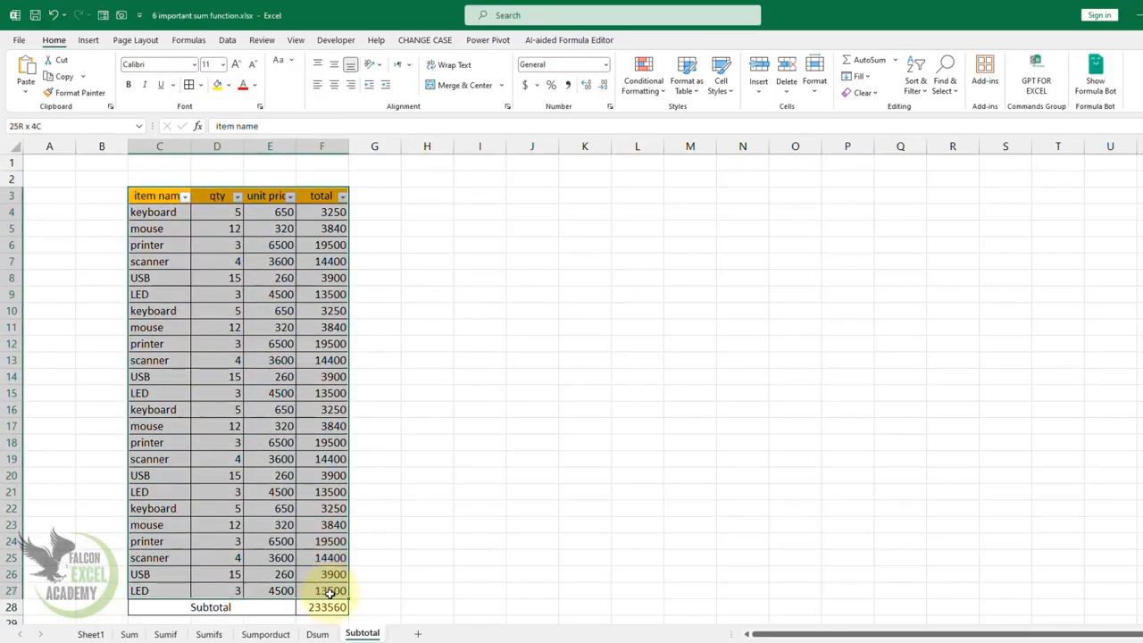
pyautogui.click(944, 85)
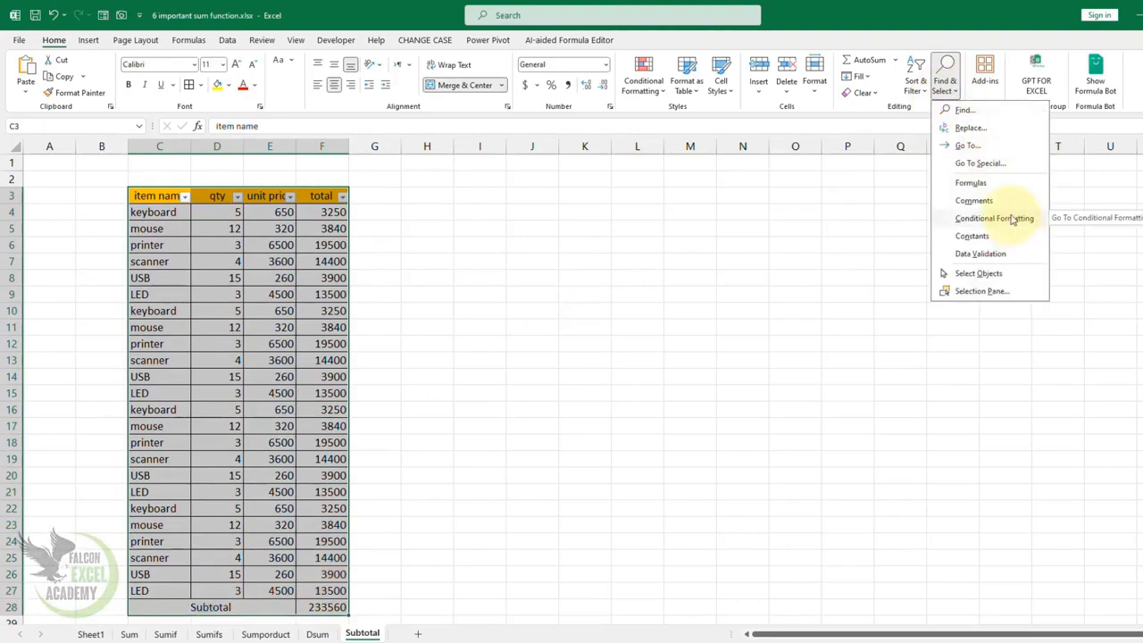
pyautogui.click(862, 93)
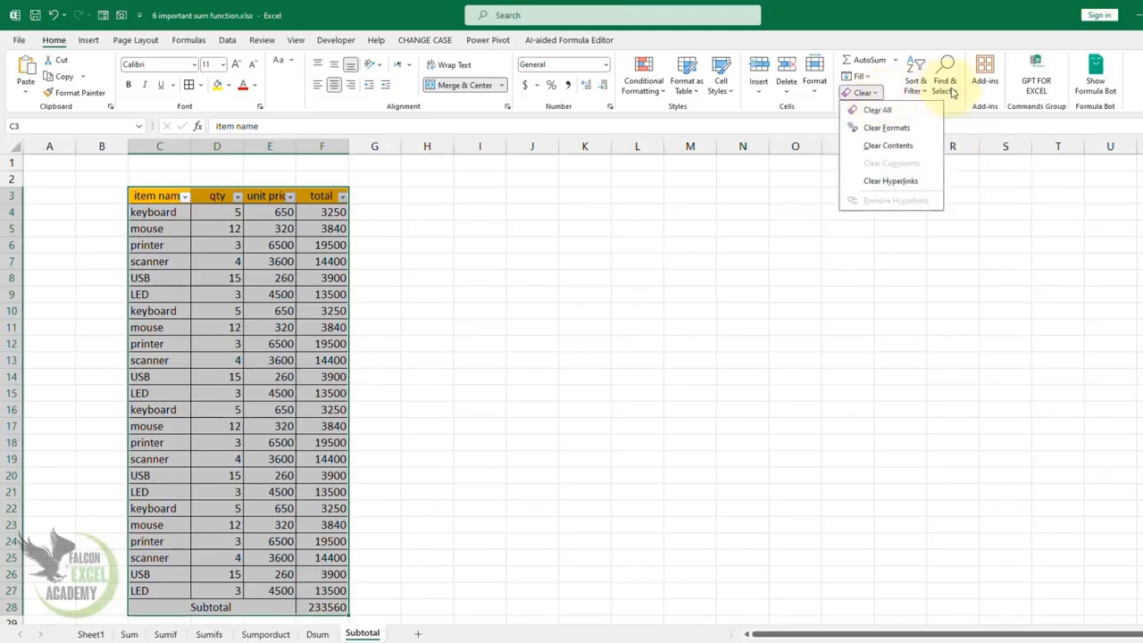
pyautogui.click(922, 97)
pyautogui.click(943, 167)
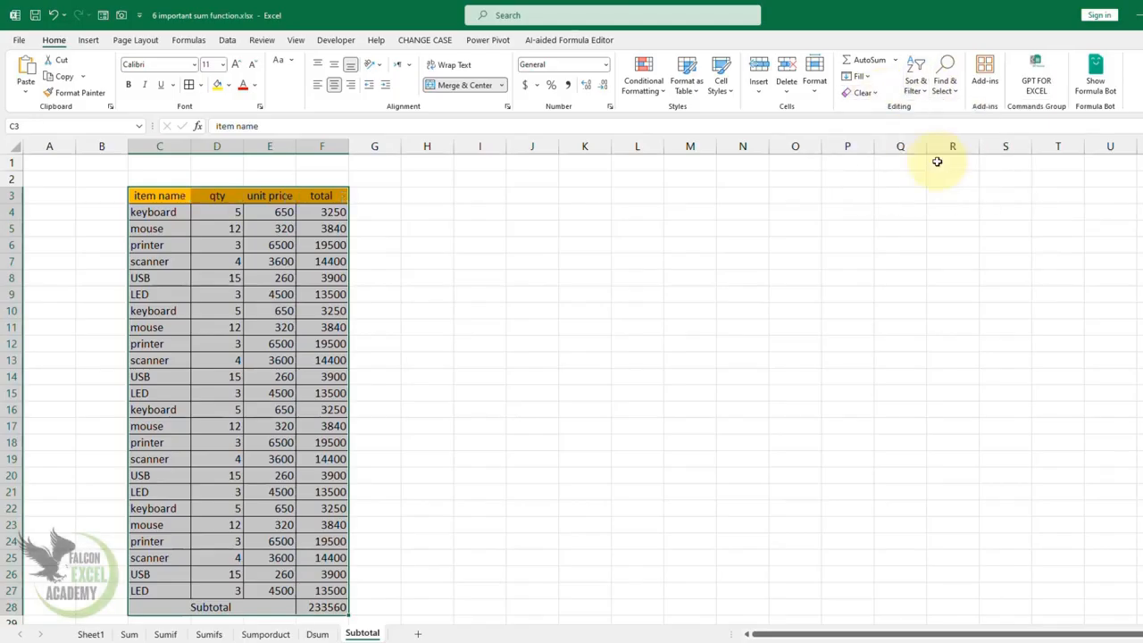
pyautogui.click(416, 425)
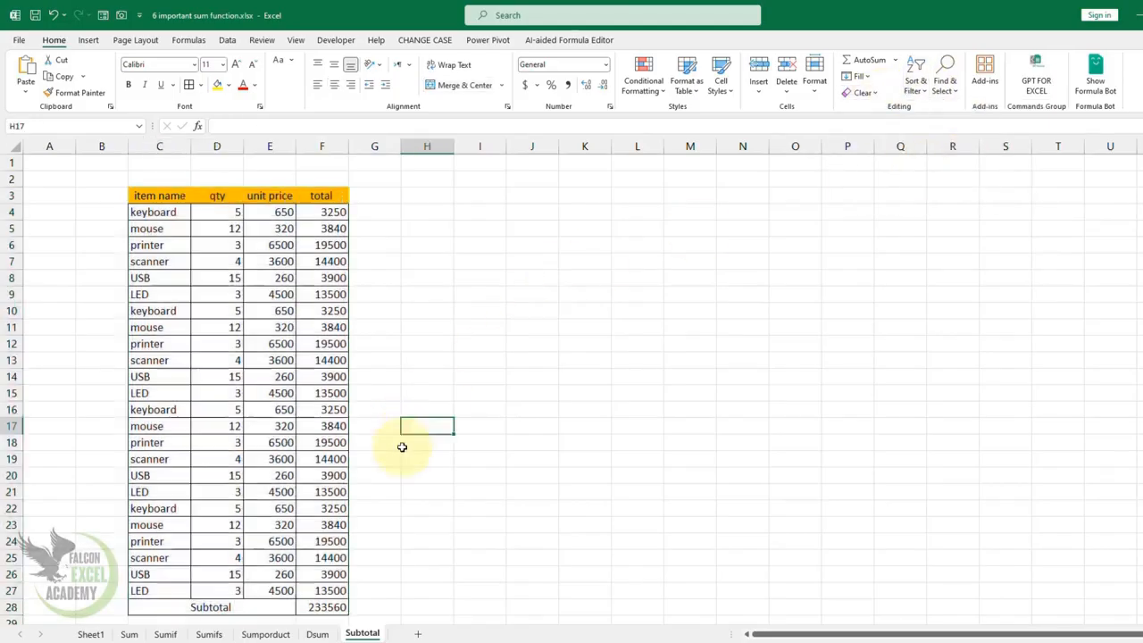
# Step: Replace the Subtotal formula in F28 with a SUM of the total column values in F4:F27
pyautogui.click(325, 607)
pyautogui.press('Delete')
pyautogui.write('=sum(')
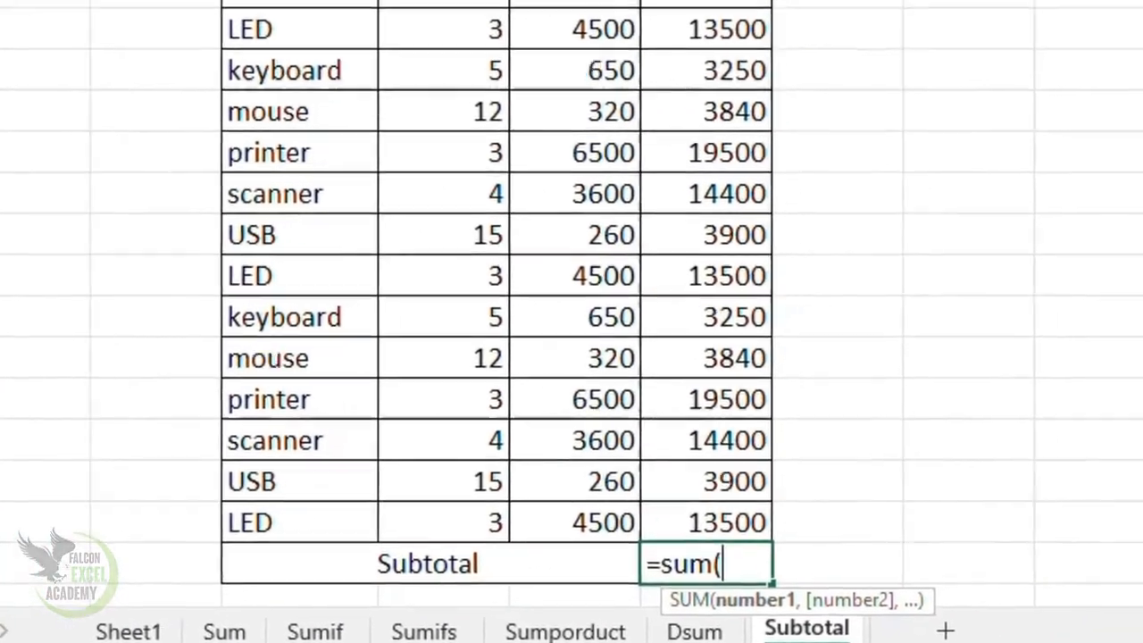
pyautogui.moveTo(799, 0); pyautogui.dragTo(821, 493)
pyautogui.moveTo(706, 502); pyautogui.dragTo(705, 503)
pyautogui.write(')')
pyautogui.press('Return')
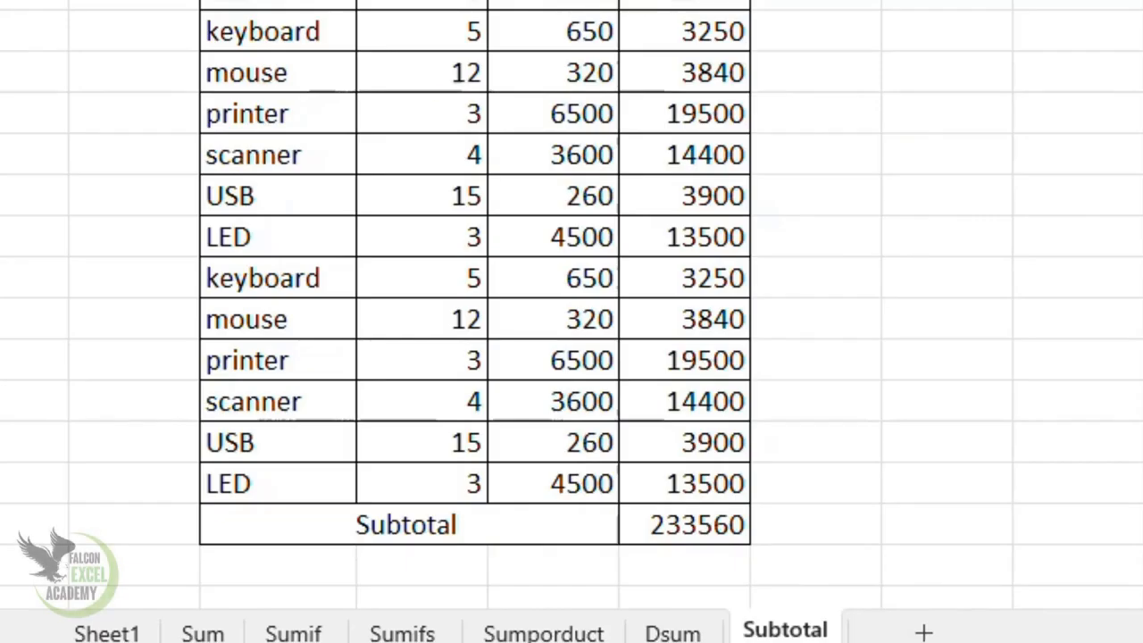
# Step: Filter the item name column to show only the keyboard rows
pyautogui.click(214, 91)
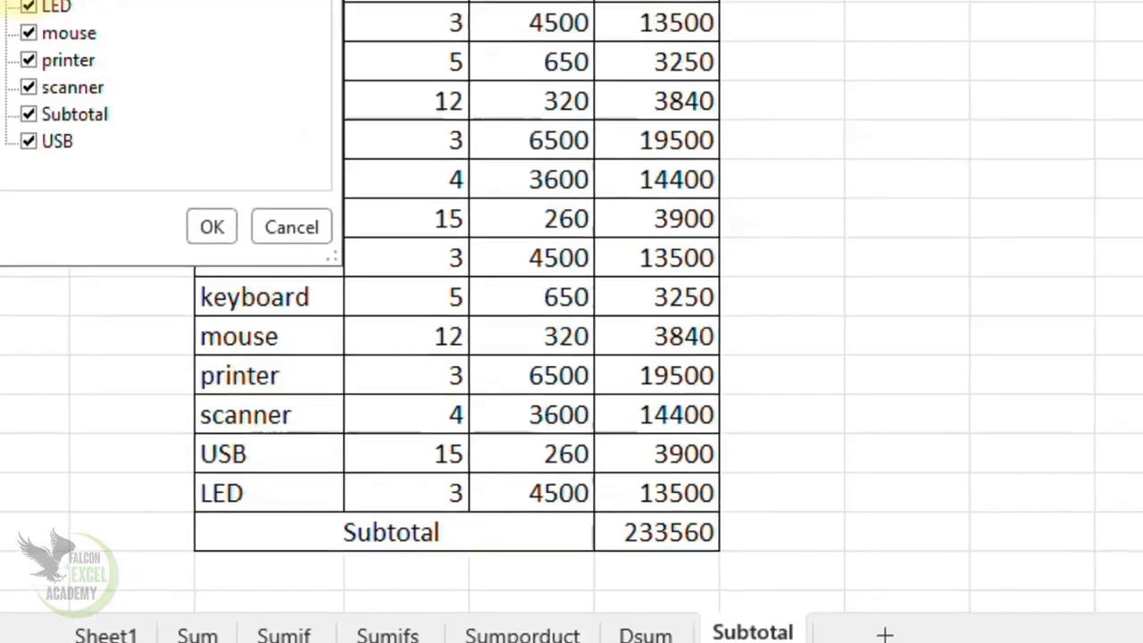
pyautogui.click(56, 300)
pyautogui.click(56, 313)
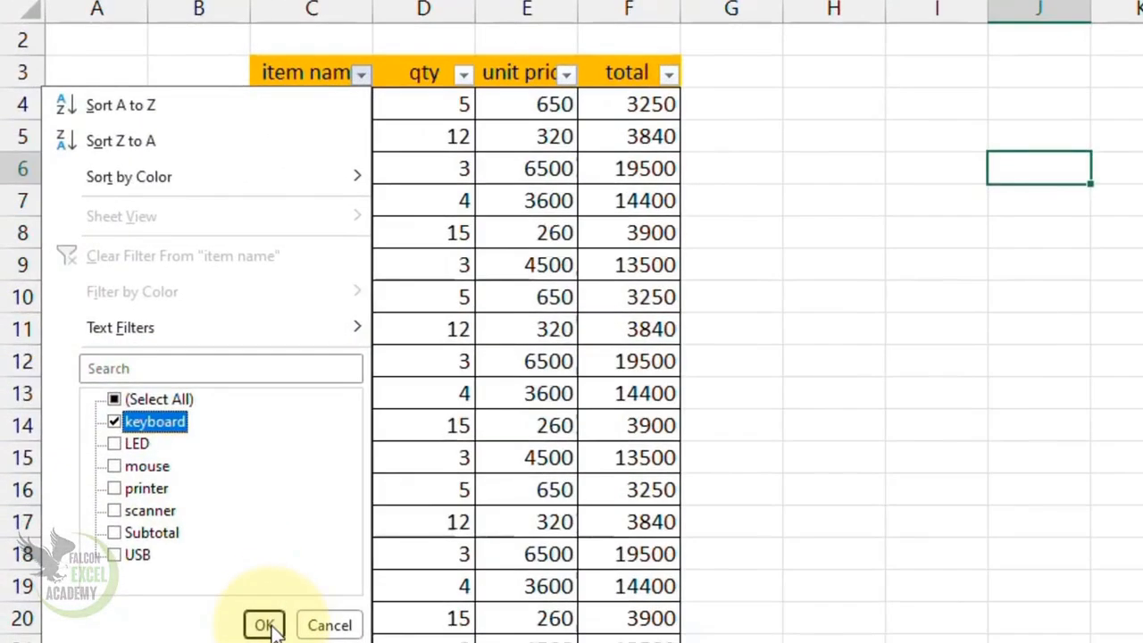
pyautogui.click(152, 444)
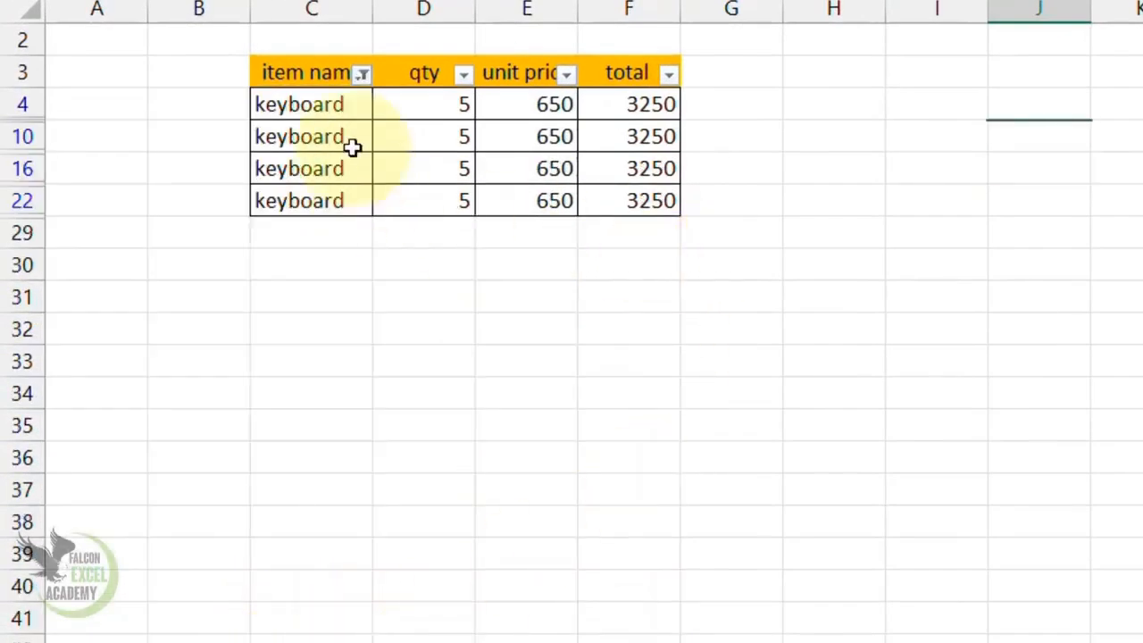
# Step: Change the item name filter from keyboard to USB only
pyautogui.click(362, 76)
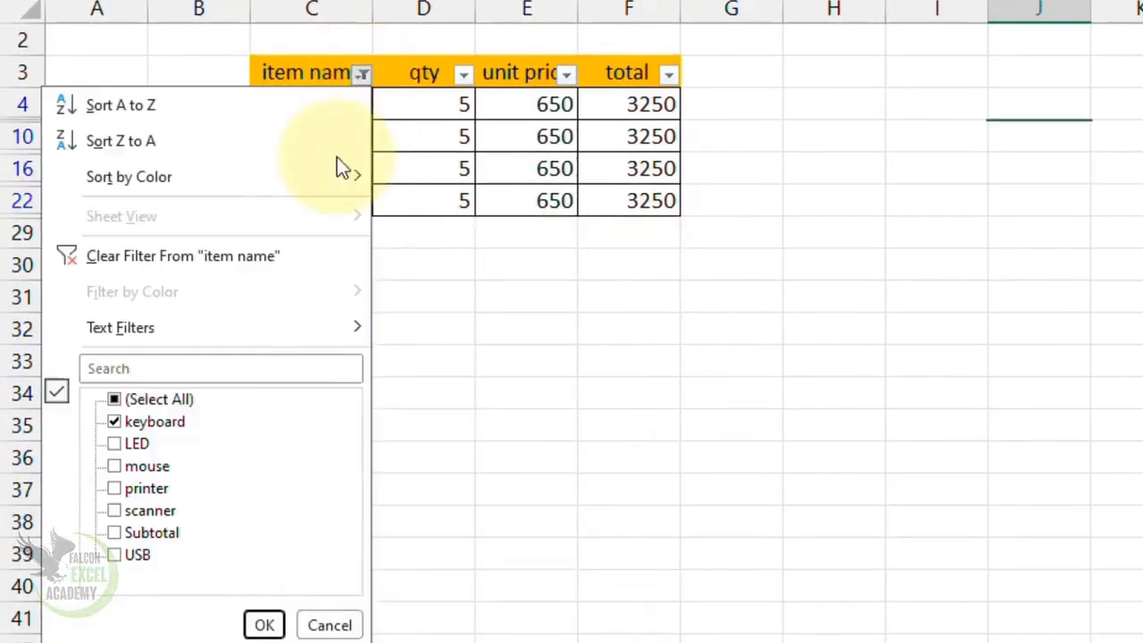
pyautogui.click(114, 422)
pyautogui.click(114, 554)
pyautogui.click(265, 625)
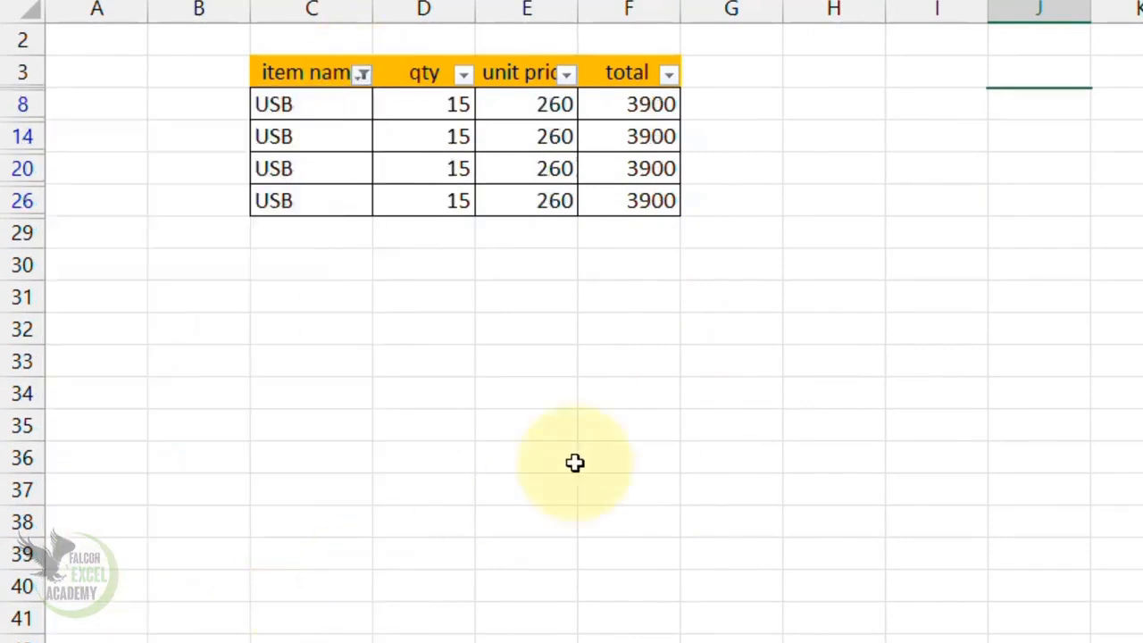
# Step: Select all items in the item name filter to show every row of the table again, and select the Subtotal value in F28
pyautogui.click(360, 76)
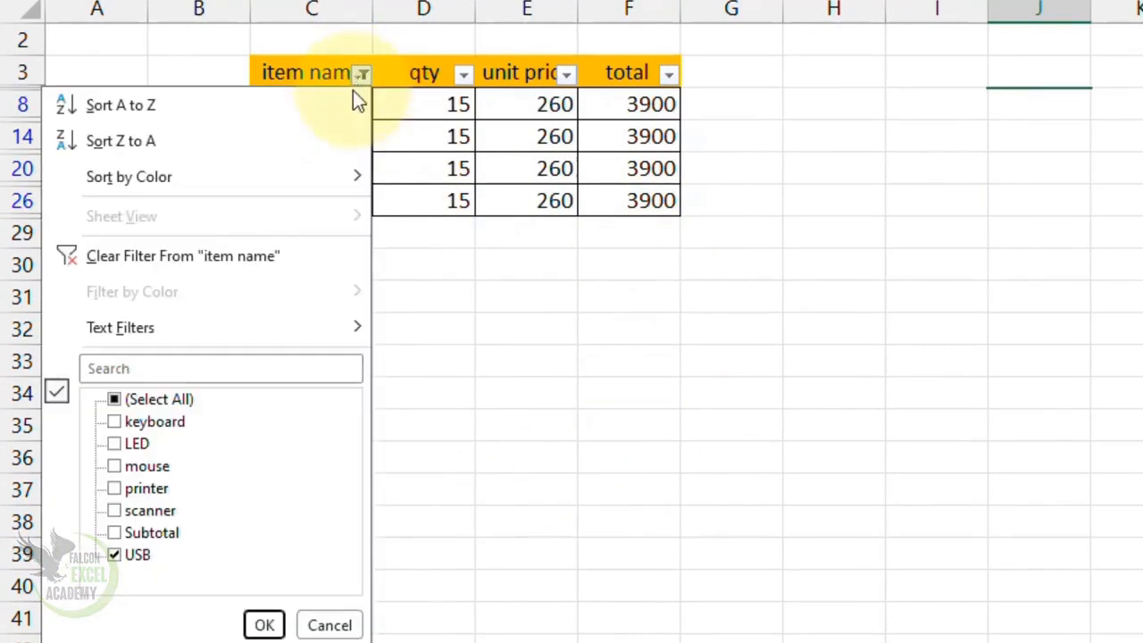
pyautogui.click(173, 400)
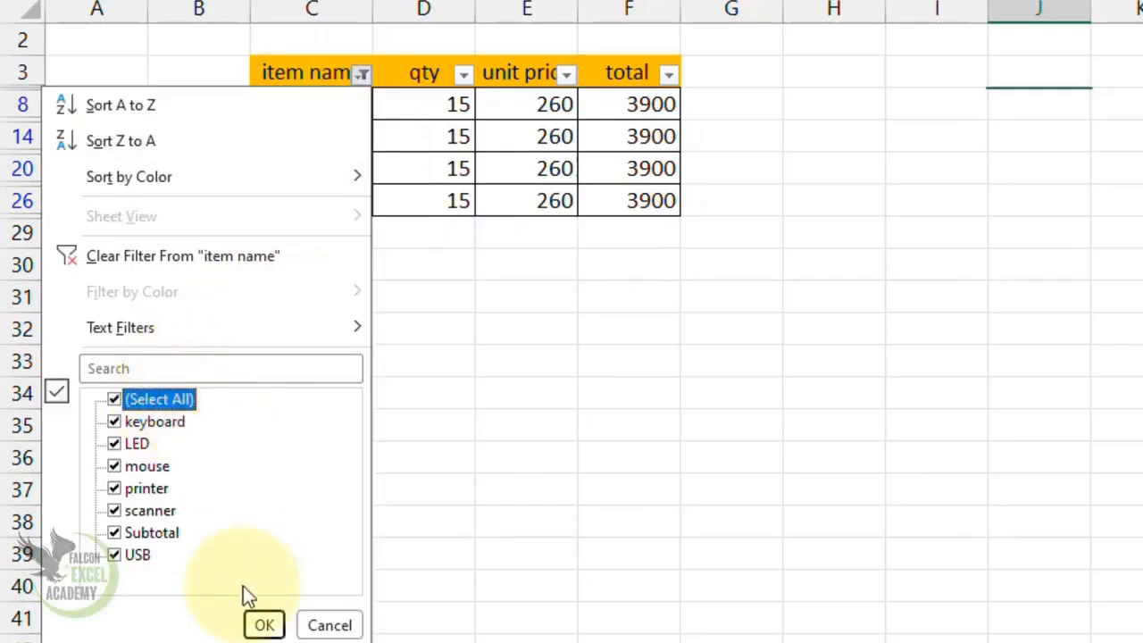
pyautogui.click(264, 625)
pyautogui.click(628, 641)
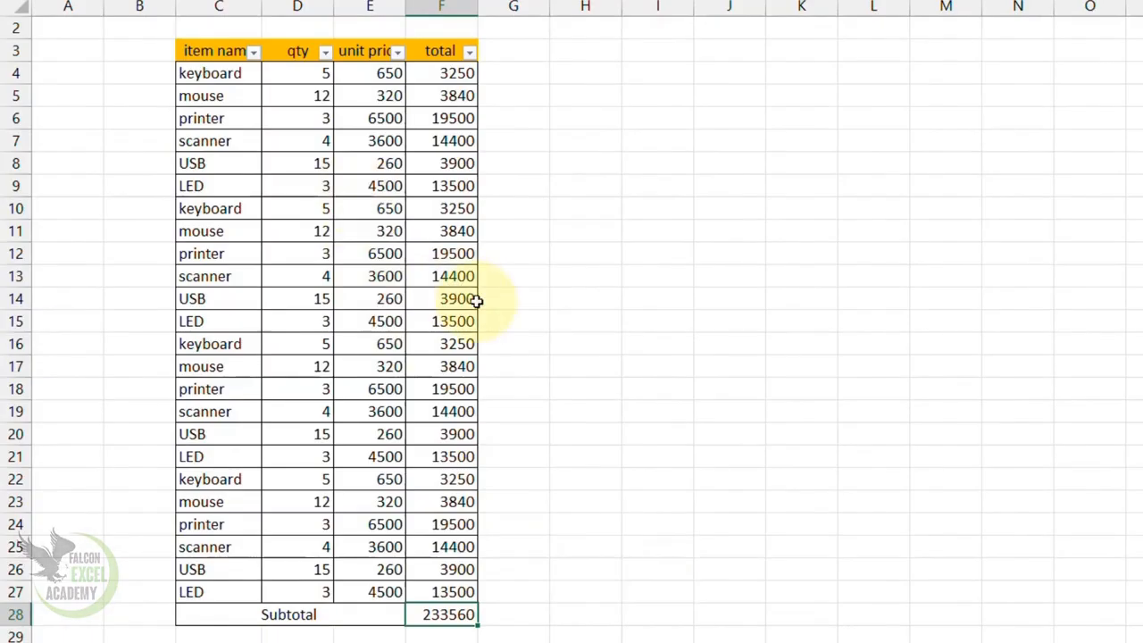
# Step: Select the item table's header cells C3:F3 and apply the Filter to them
pyautogui.moveTo(215, 51); pyautogui.dragTo(449, 51)
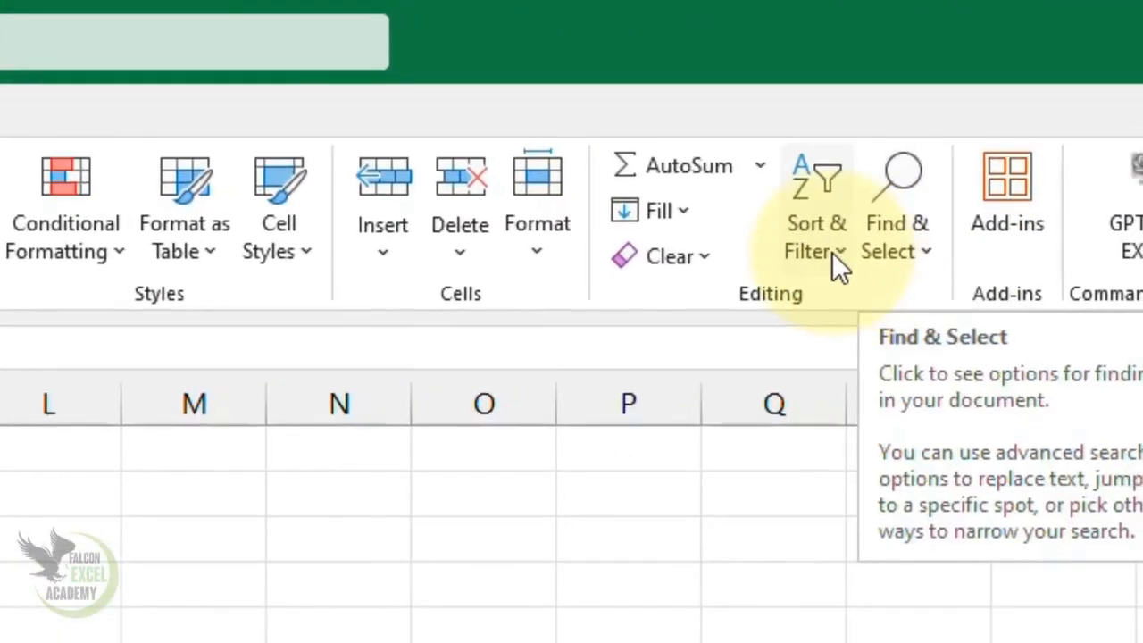
pyautogui.click(837, 251)
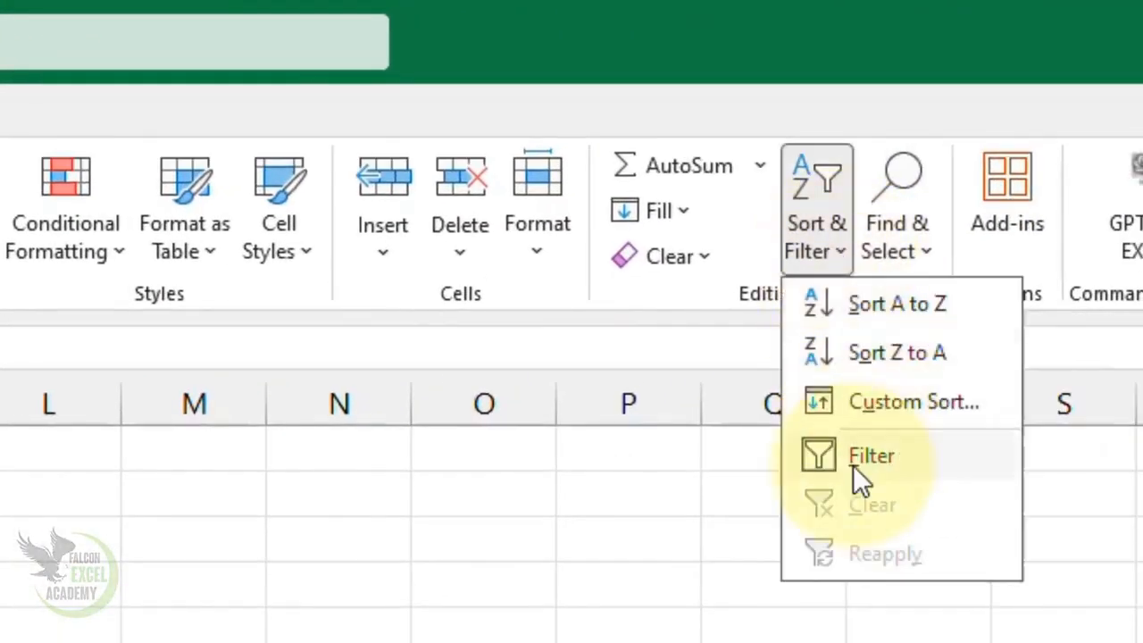
pyautogui.click(852, 457)
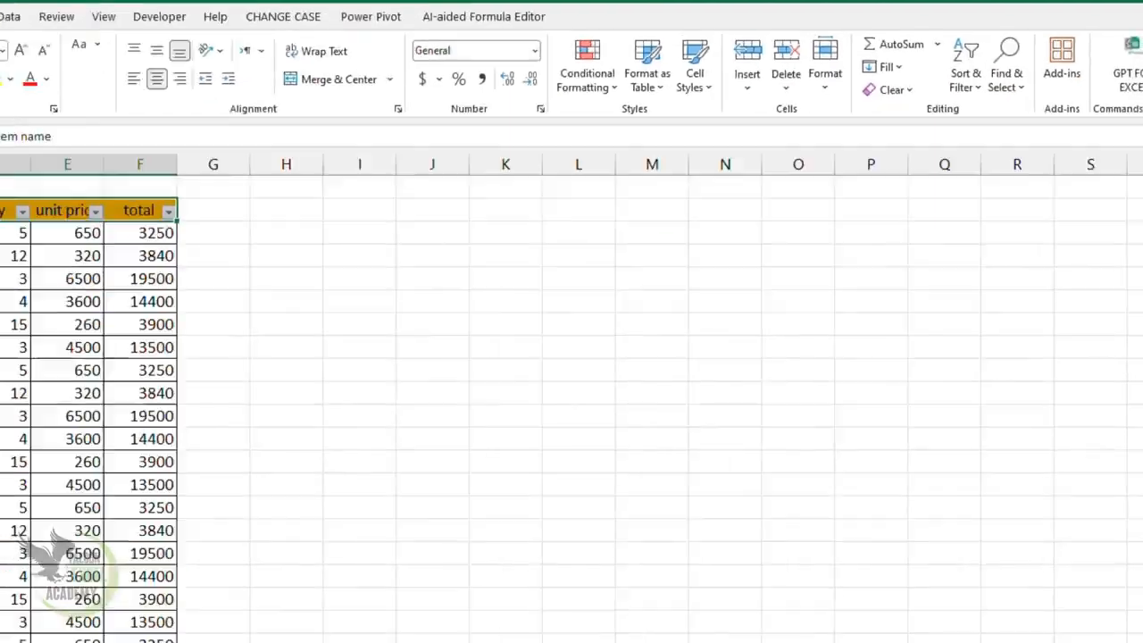
# Step: Replace the formula in F28 with =SUBTOTAL(9,F4:F27), picking 9 - SUM as the function, and reselect the cell
pyautogui.click(348, 594)
pyautogui.write('=s')
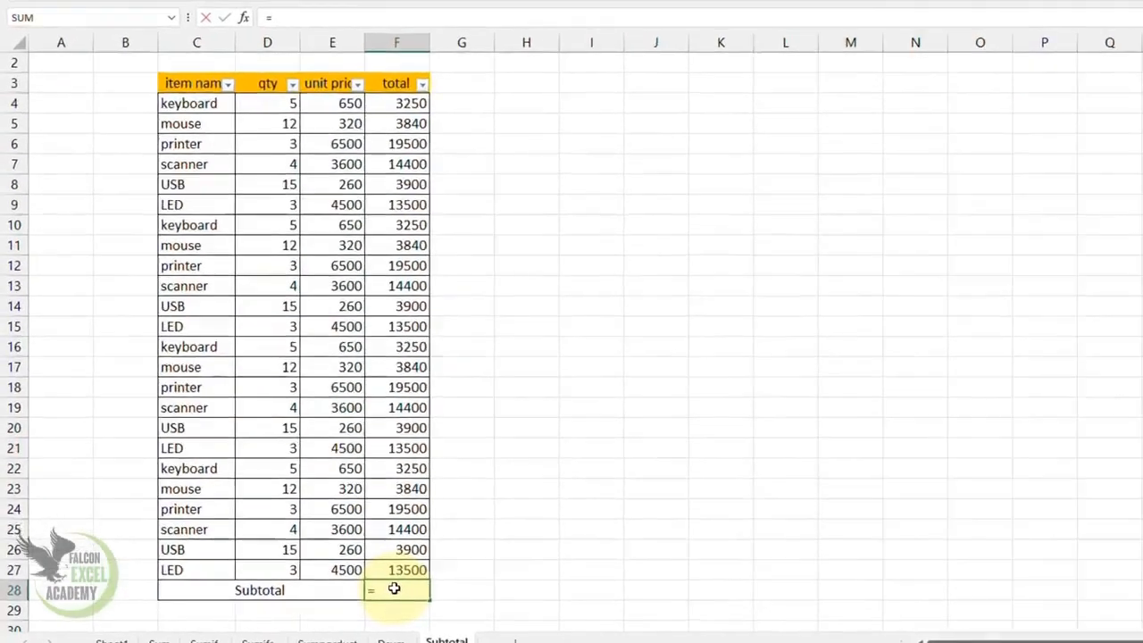
pyautogui.write('u')
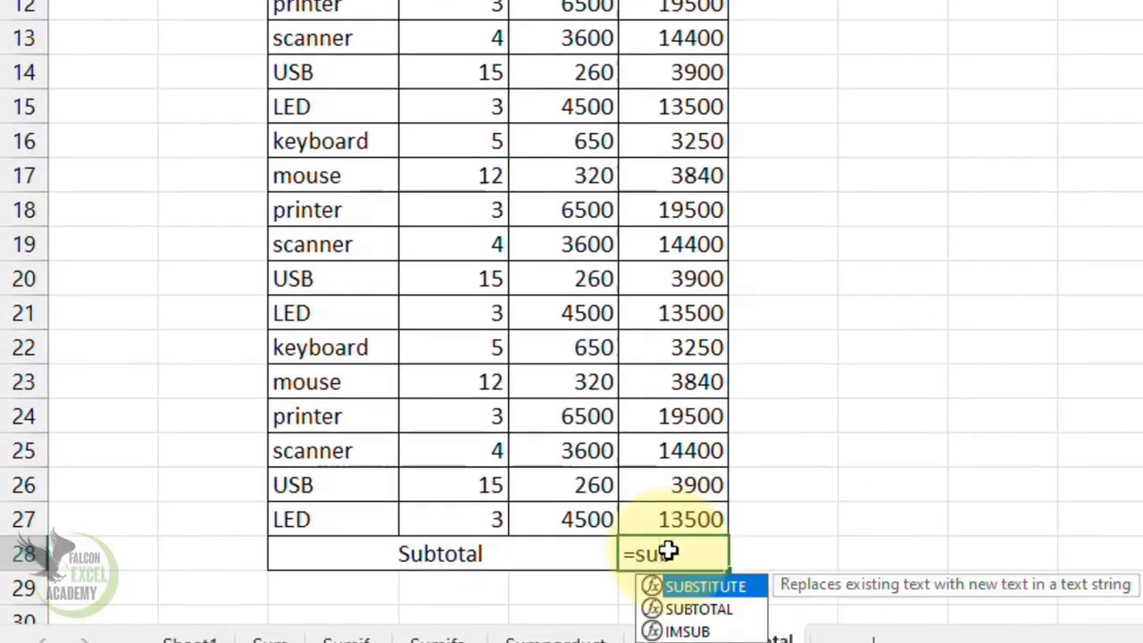
pyautogui.write('bt')
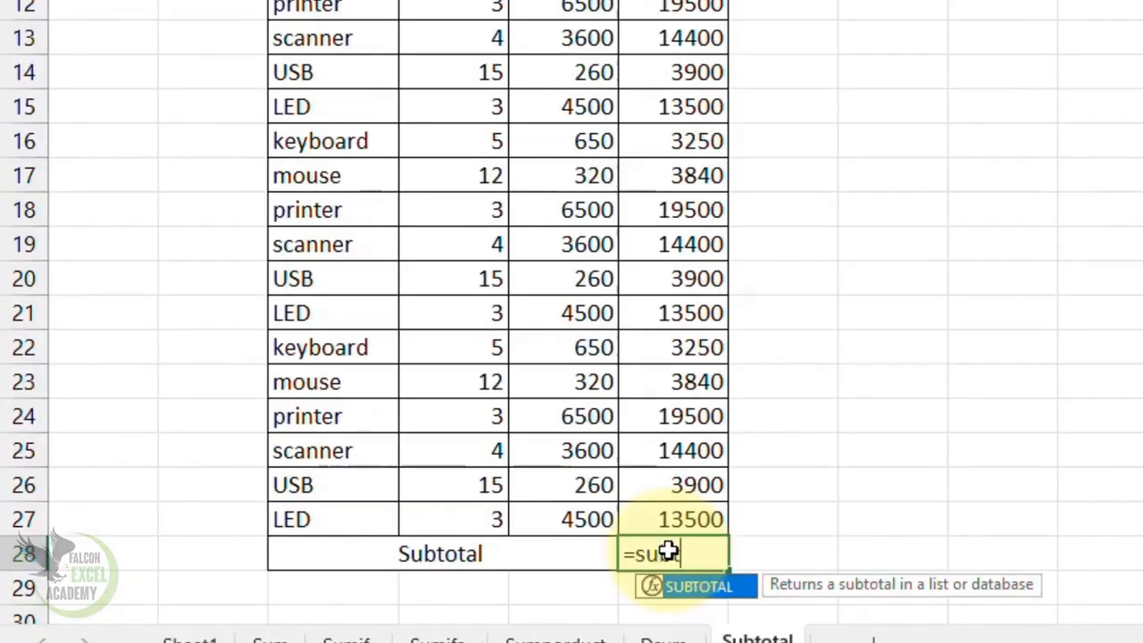
pyautogui.press('Tab')
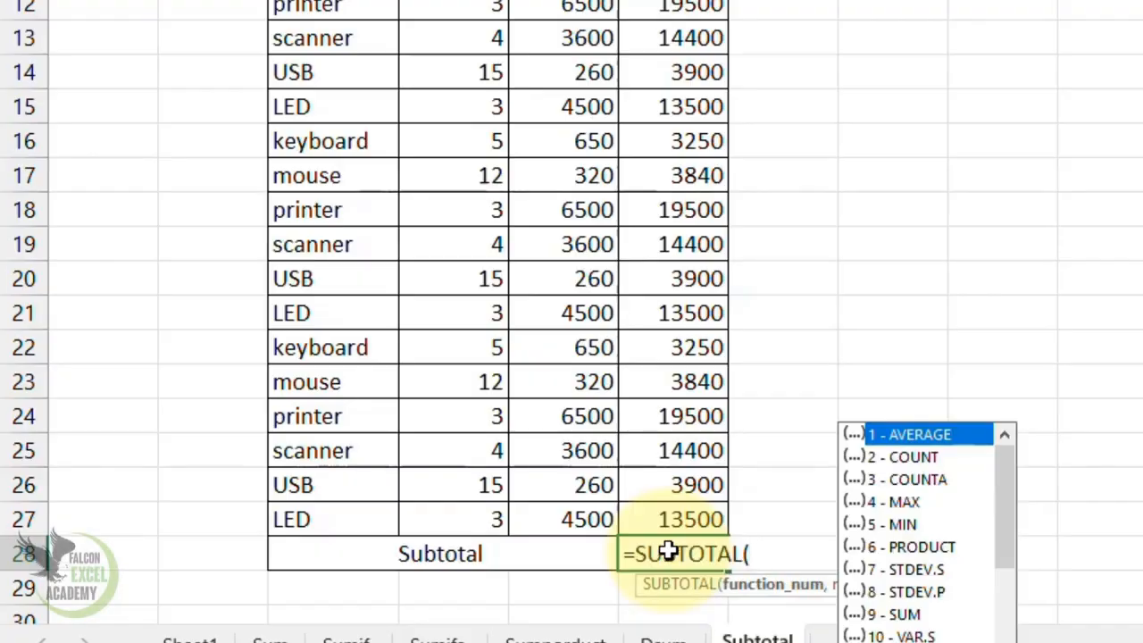
pyautogui.press('Down')
pyautogui.press('Down')
pyautogui.press('Down')
pyautogui.press('Down')
pyautogui.press('Down')
pyautogui.press('Down')
pyautogui.press('Down')
pyautogui.press('Down')
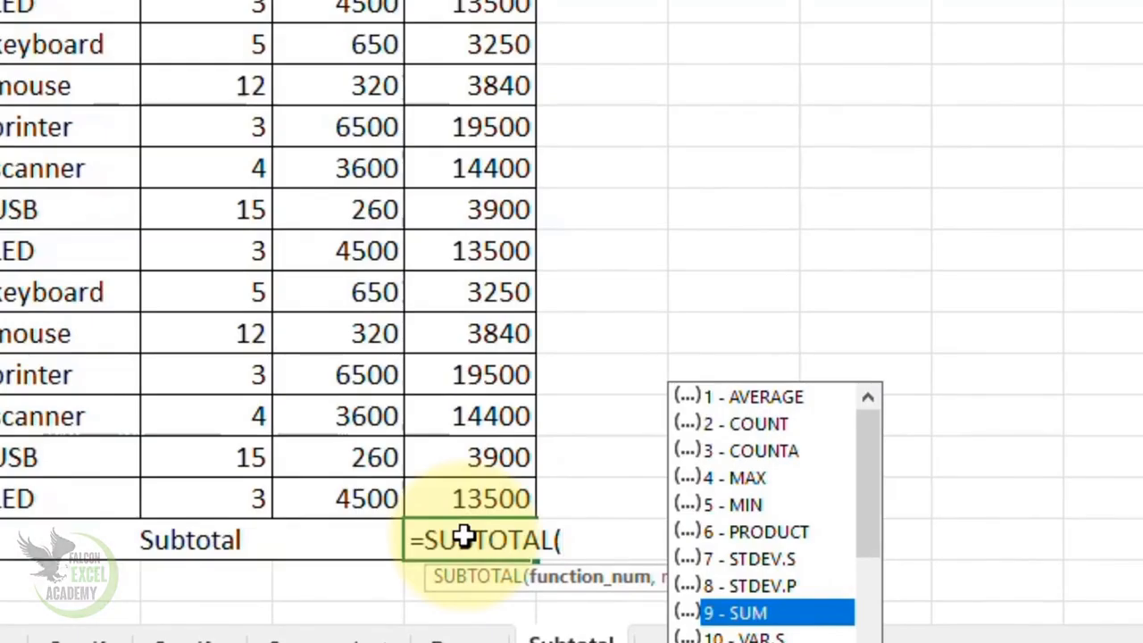
pyautogui.press('Tab')
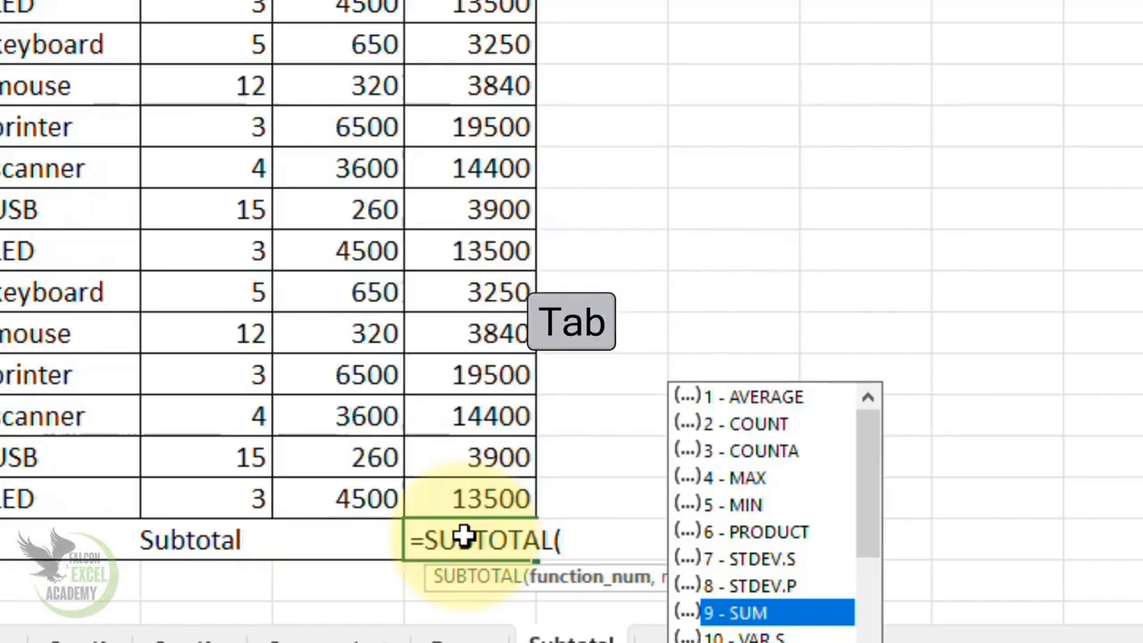
pyautogui.press('Tab')
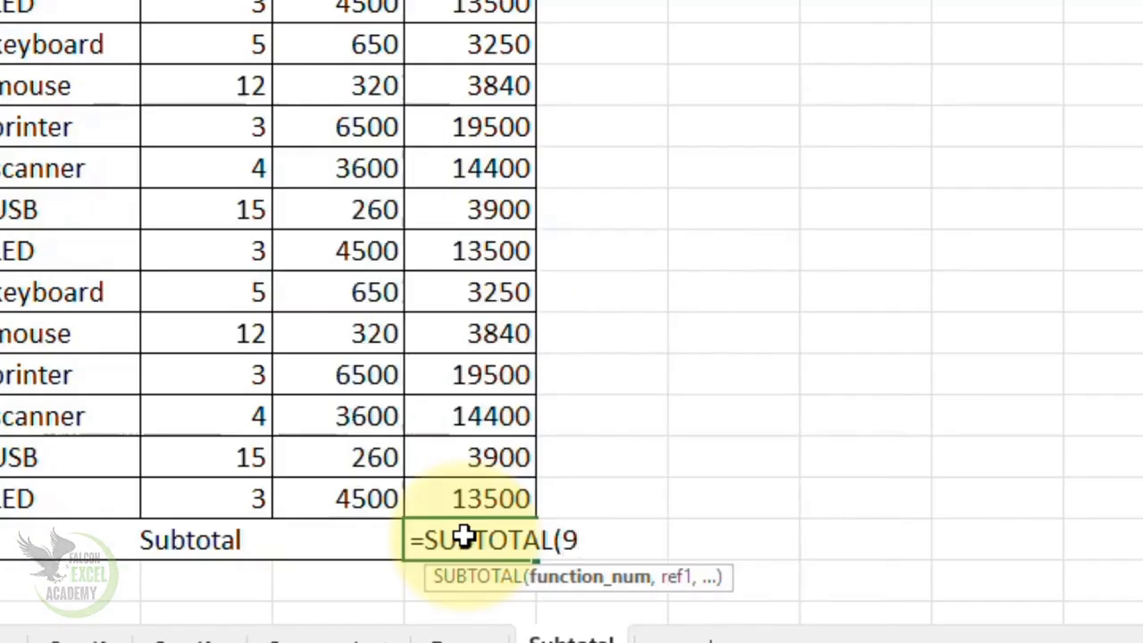
pyautogui.write(',')
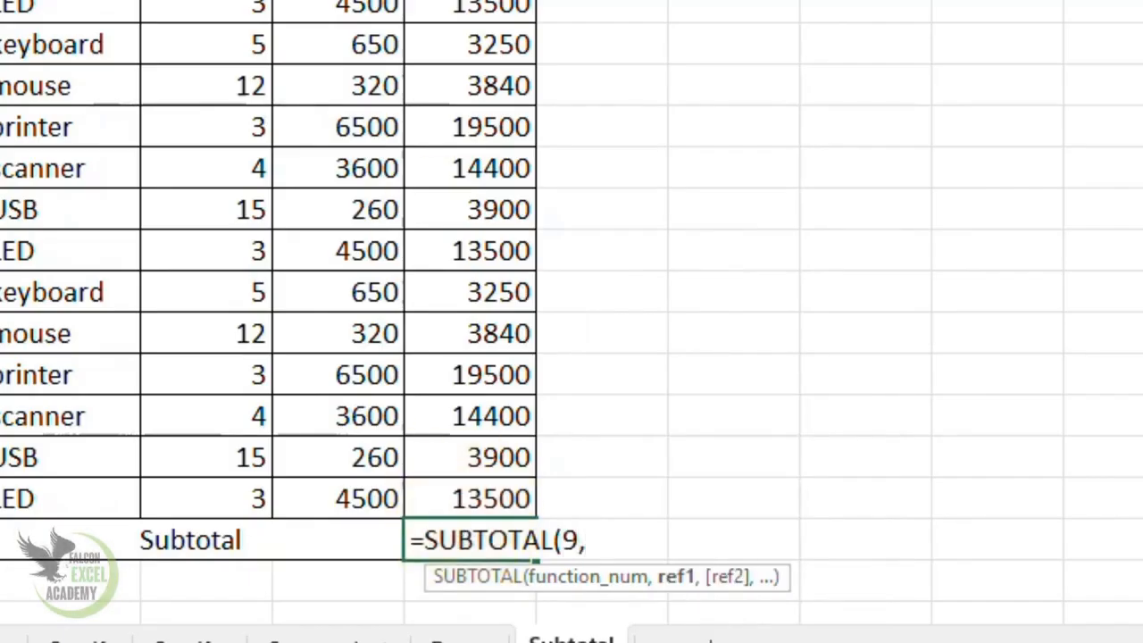
pyautogui.moveTo(471, 0); pyautogui.dragTo(500, 494)
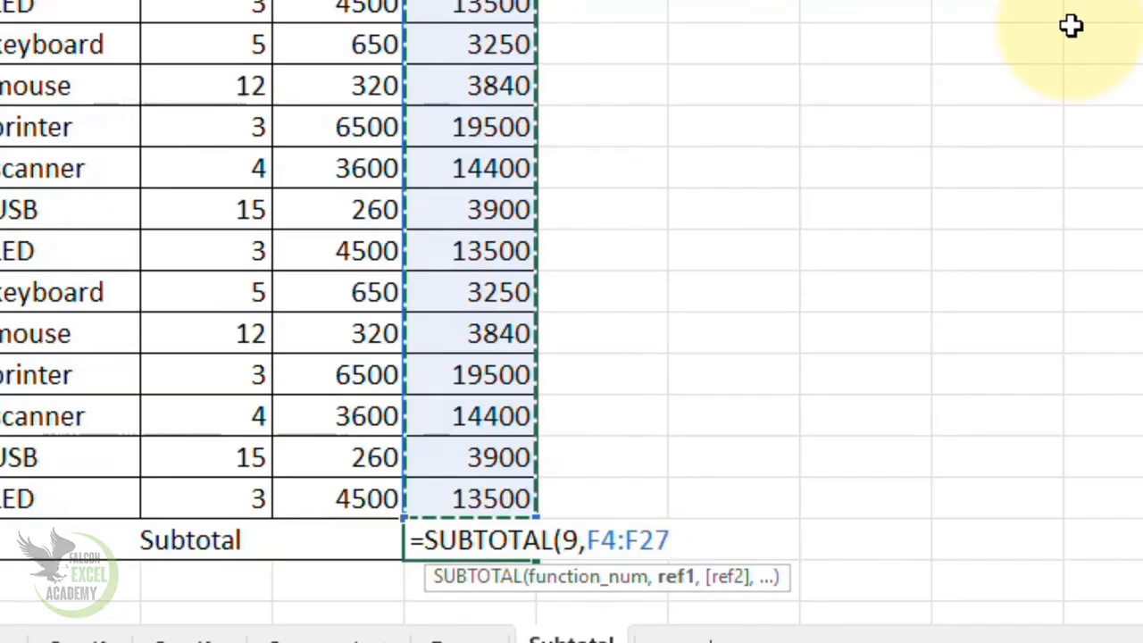
pyautogui.write(')')
pyautogui.press('Return')
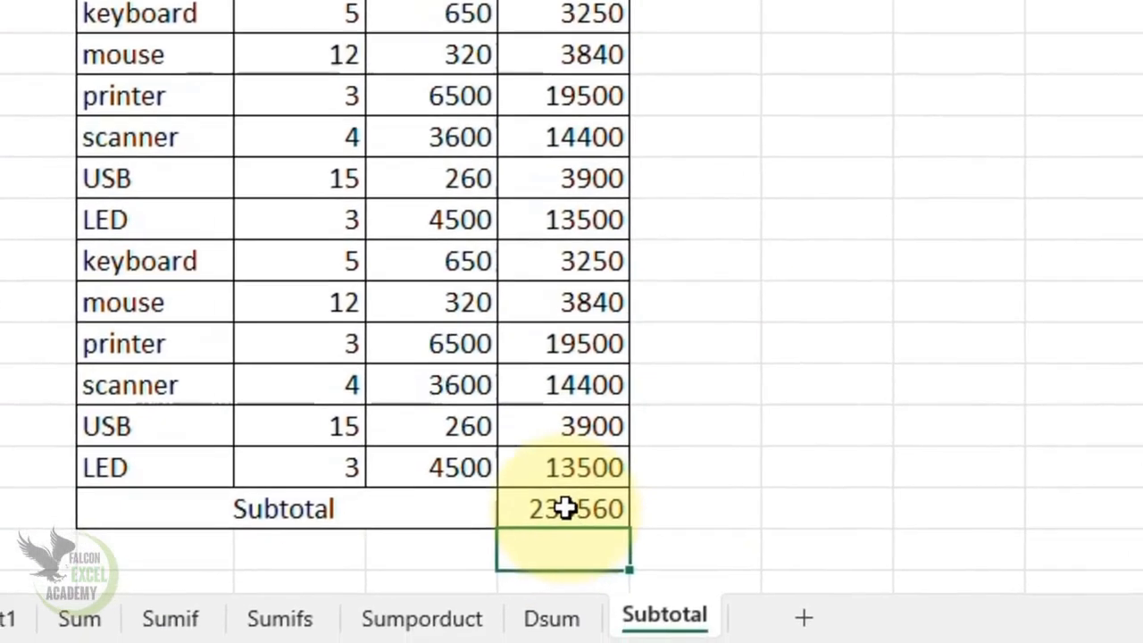
pyautogui.click(487, 531)
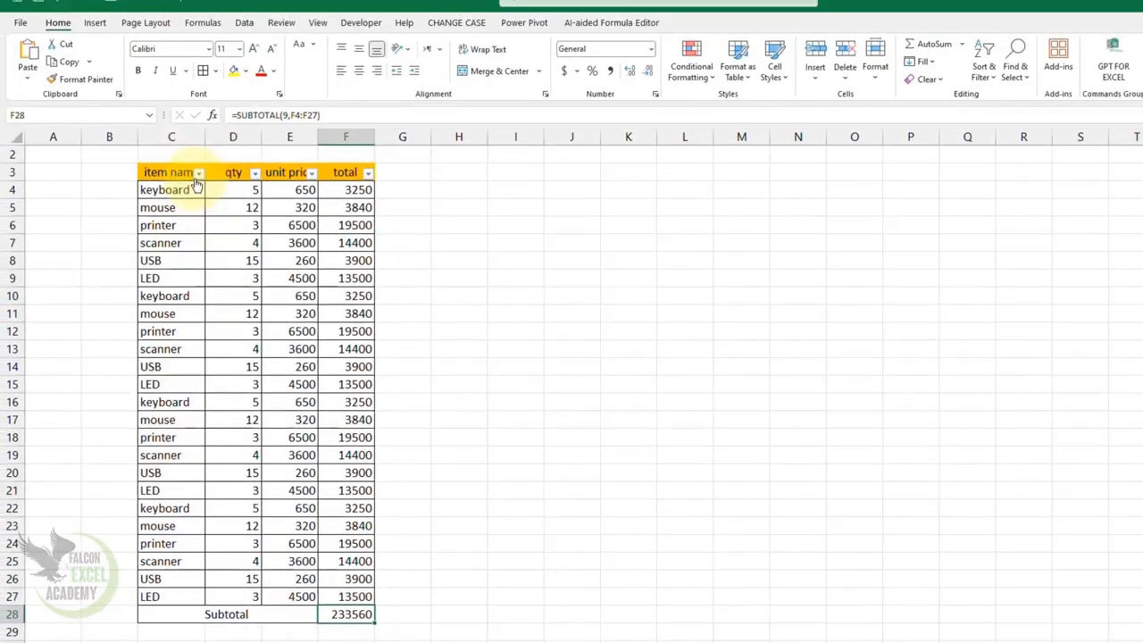
# Step: Filter the item name column to show only keyboard
pyautogui.click(198, 172)
pyautogui.click(62, 353)
pyautogui.click(63, 364)
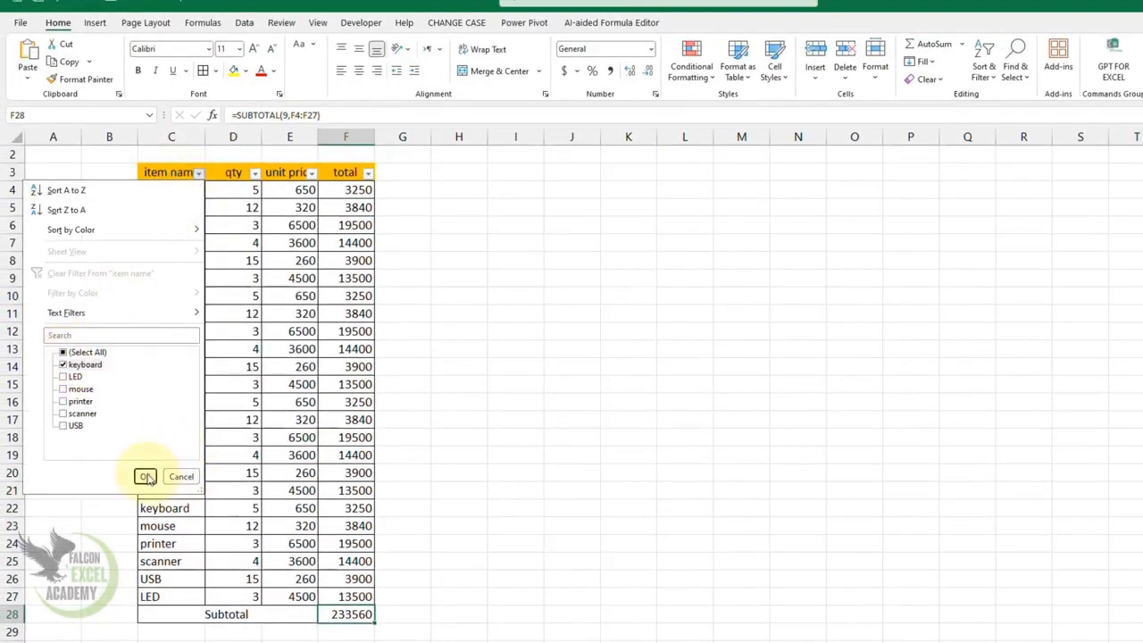
pyautogui.click(145, 476)
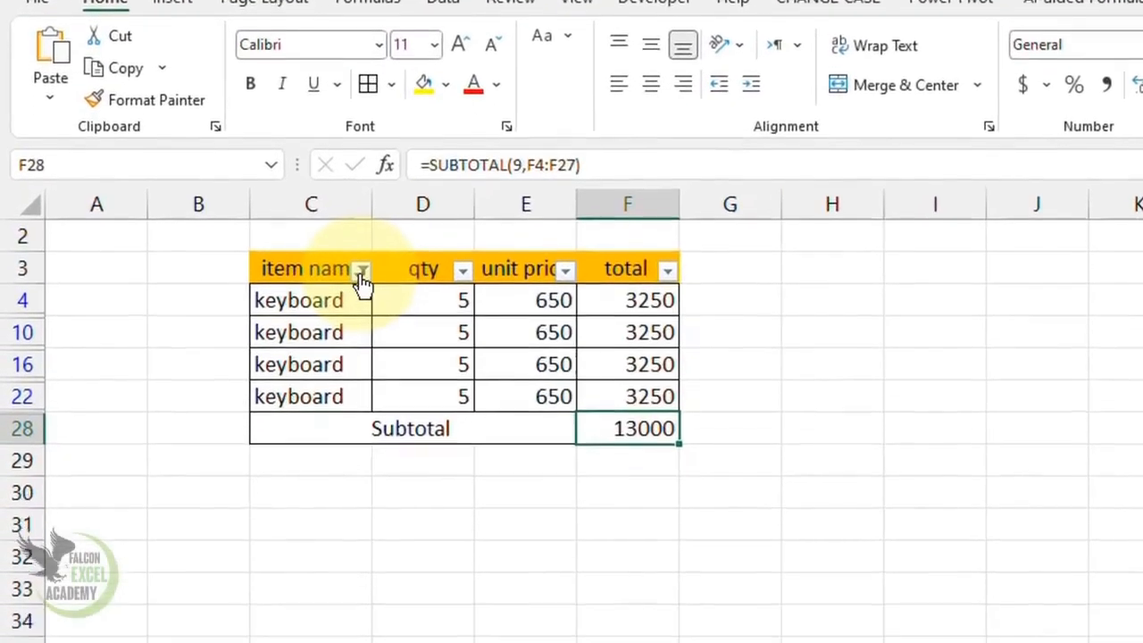
# Step: Switch the item name filter from keyboard to USB only
pyautogui.click(362, 283)
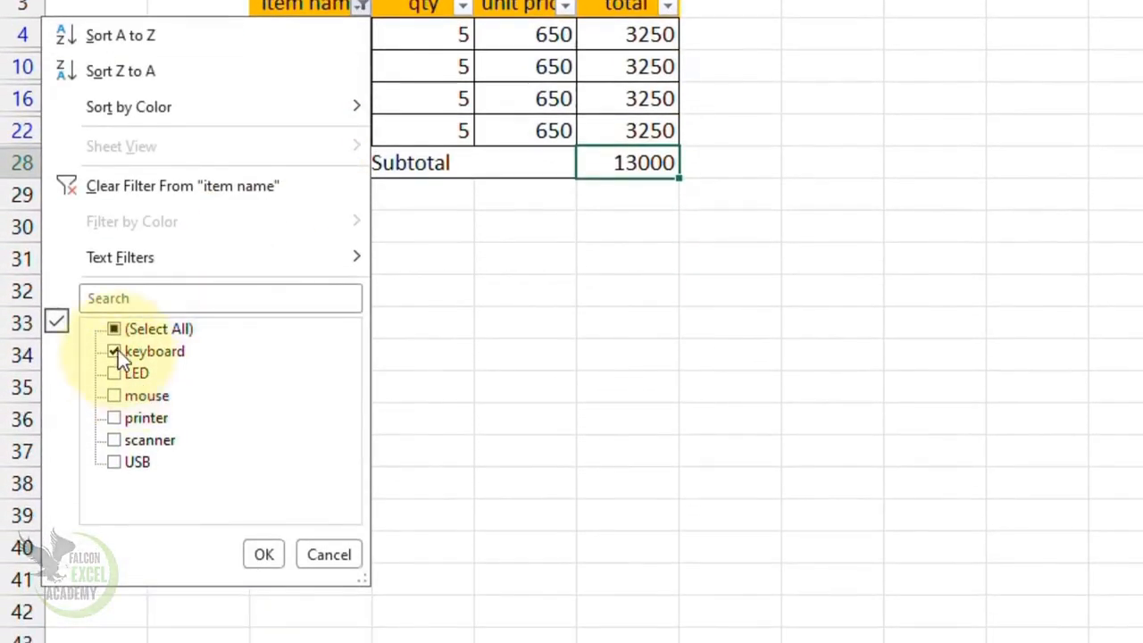
pyautogui.click(116, 350)
pyautogui.click(114, 461)
pyautogui.click(264, 555)
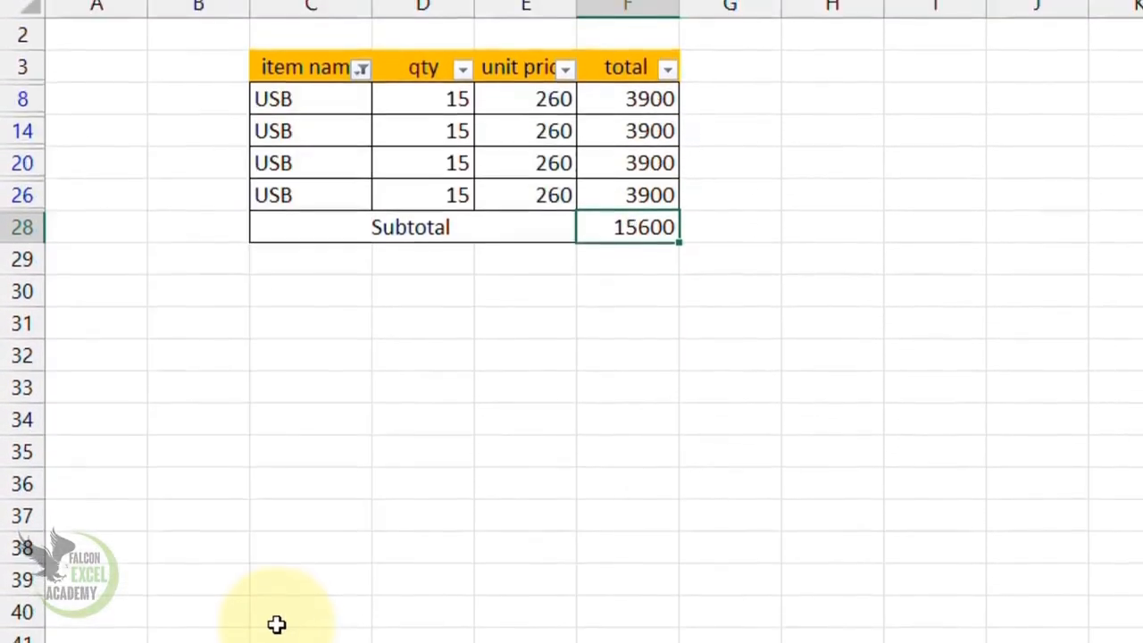
# Step: Switch the item name filter from USB to printer only
pyautogui.click(361, 71)
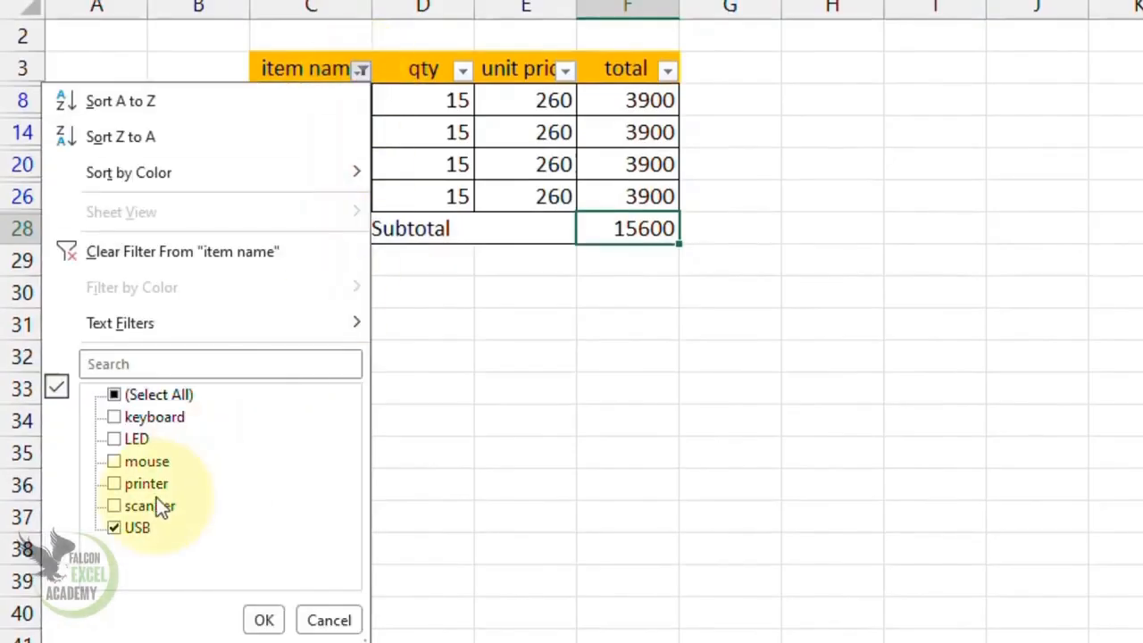
pyautogui.click(134, 533)
pyautogui.click(143, 485)
pyautogui.click(264, 619)
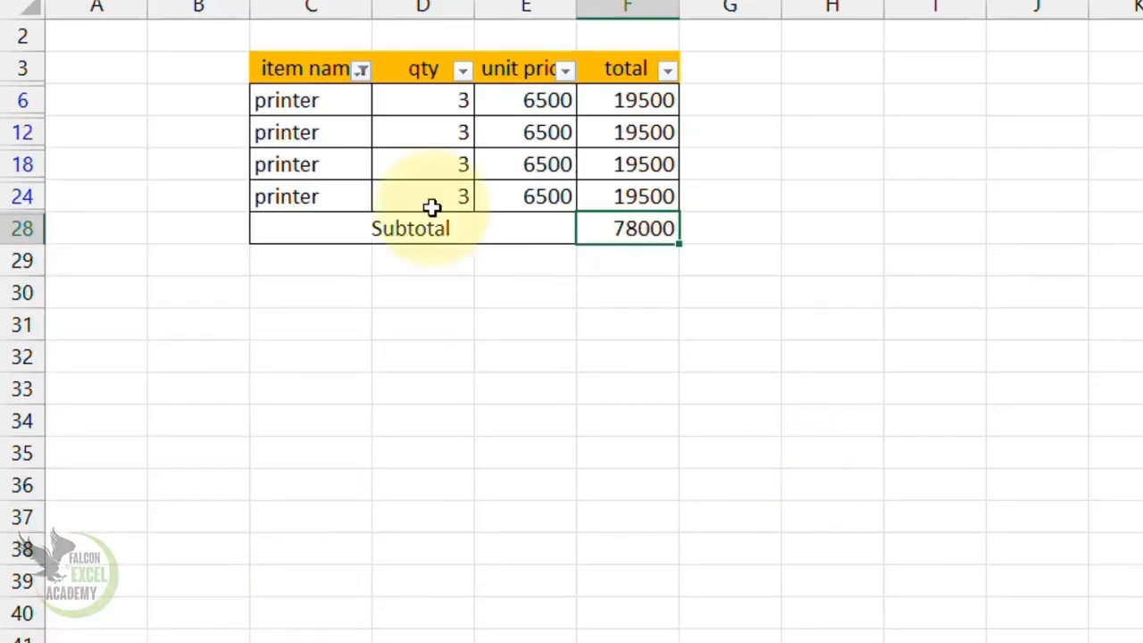
# Step: Reset the printer filter by selecting all item names so the full table is shown
pyautogui.click(362, 72)
pyautogui.click(165, 400)
pyautogui.click(263, 620)
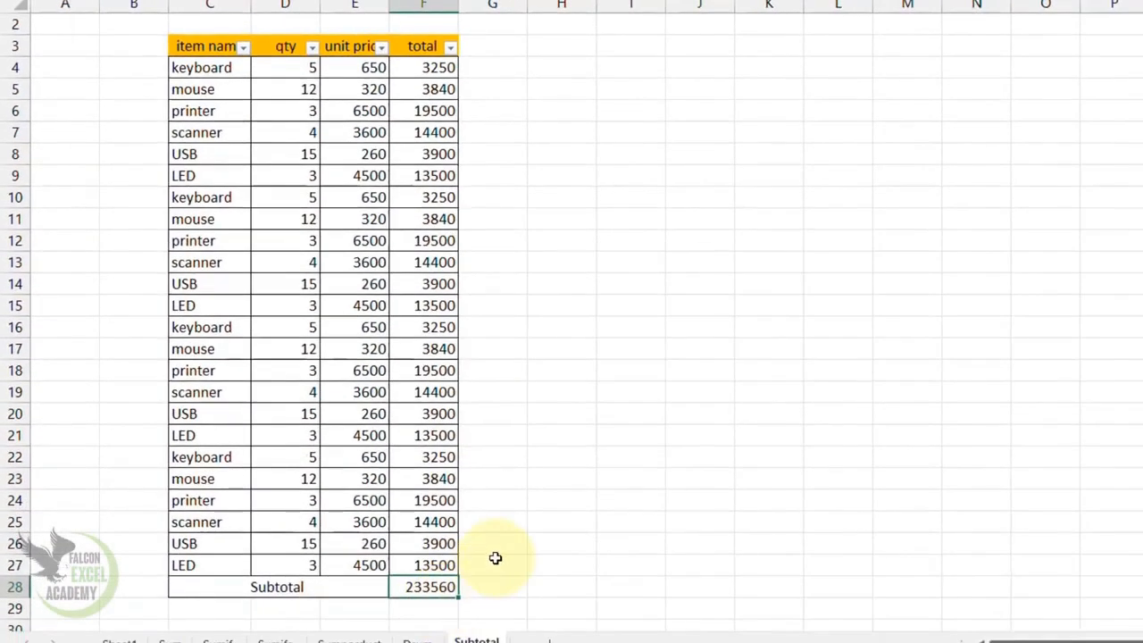